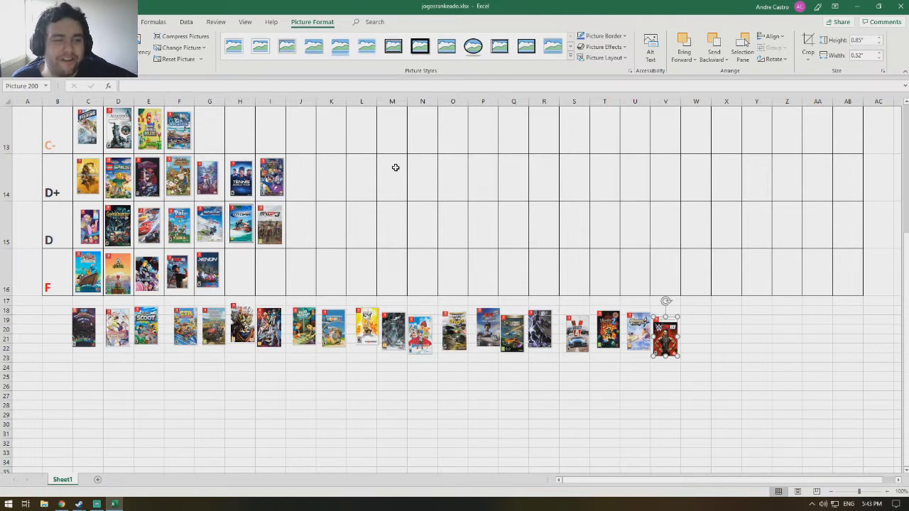
pyautogui.scroll(5, 396, 167)
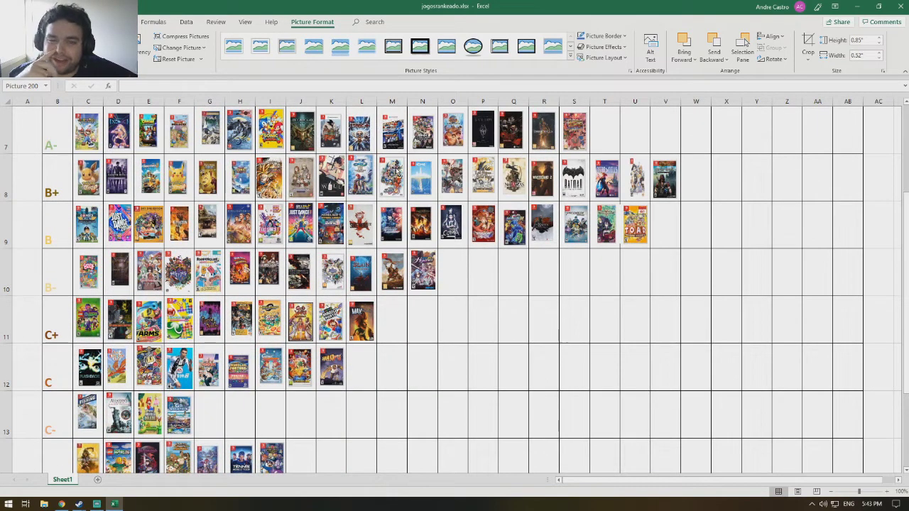
pyautogui.scroll(-3, 406, 155)
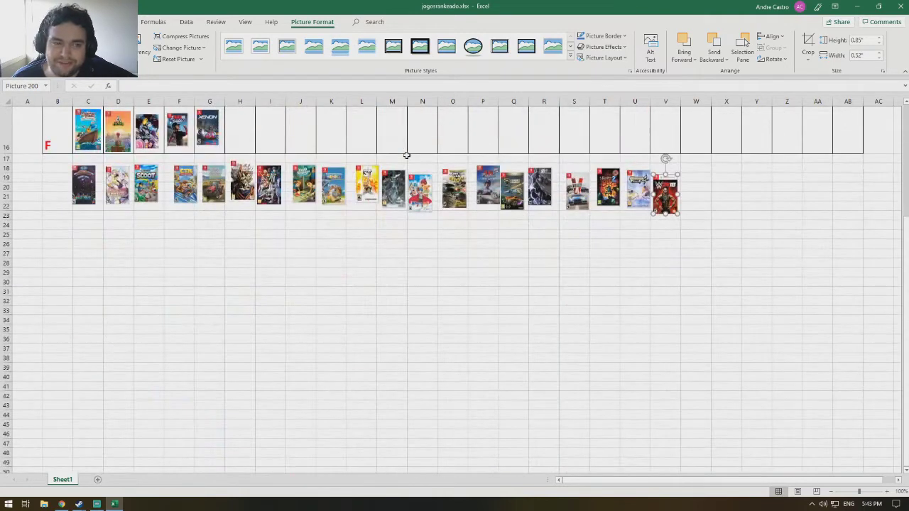
pyautogui.scroll(3, 406, 155)
pyautogui.scroll(-3, 406, 154)
pyautogui.scroll(2, 406, 155)
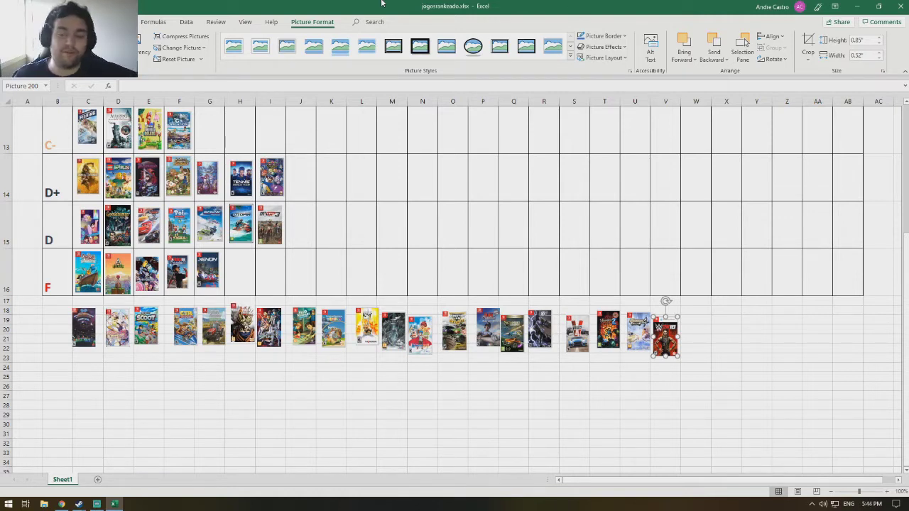
# - Move the dark cover in column C, first among the unranked games below the table, into the C- tier at cell G13
pyautogui.click(244, 386)
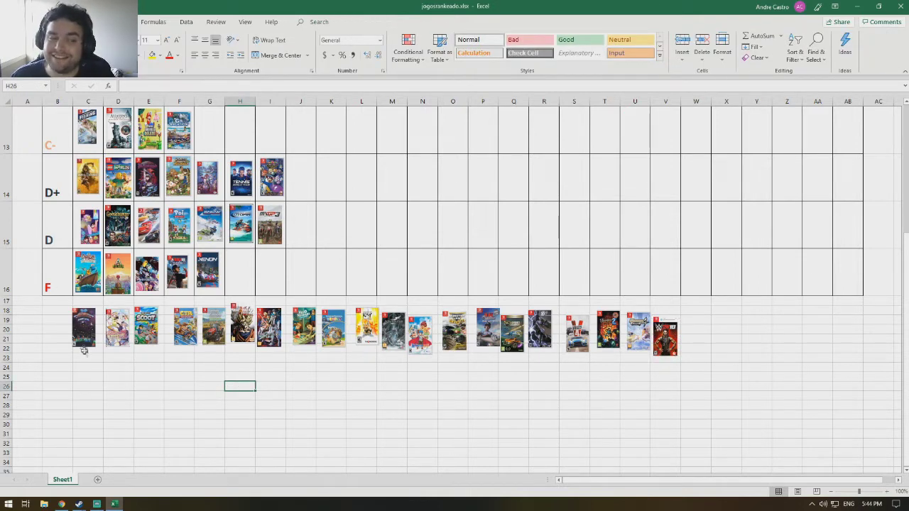
pyautogui.click(80, 322)
pyautogui.moveTo(80, 321); pyautogui.dragTo(210, 312)
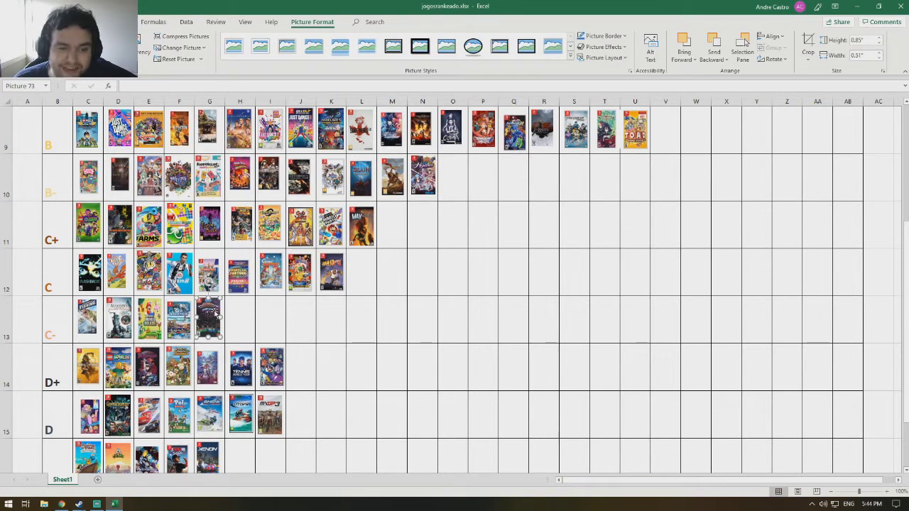
pyautogui.click(559, 389)
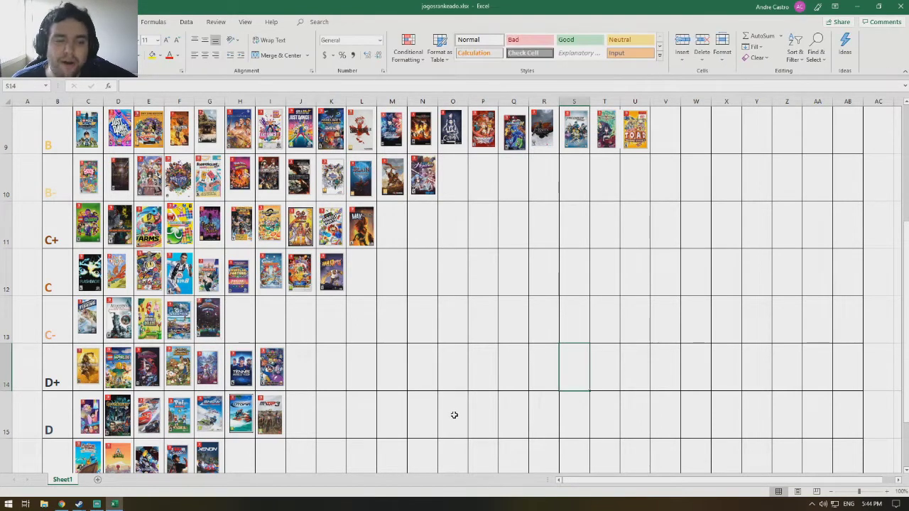
# - Move the pale unranked cover in column D below the table into the F tier at cell H16
pyautogui.scroll(-1, 447, 355)
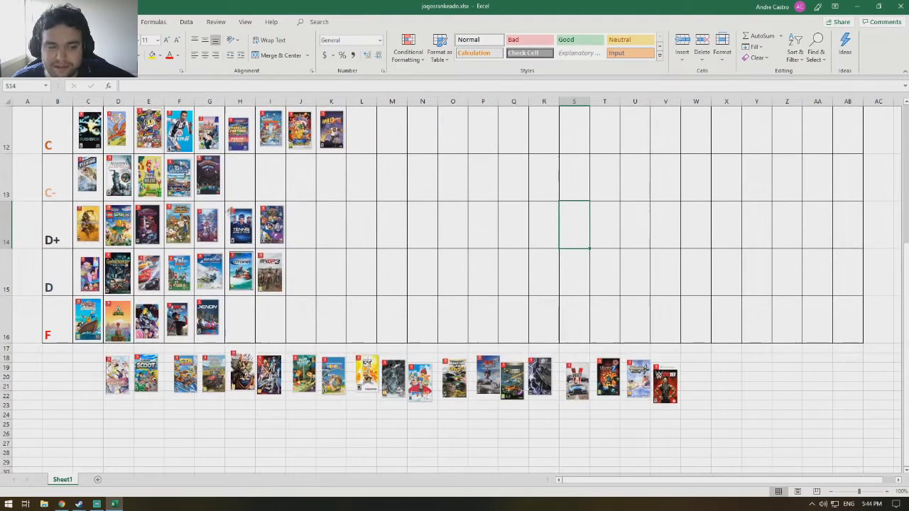
pyautogui.moveTo(120, 385); pyautogui.dragTo(244, 328)
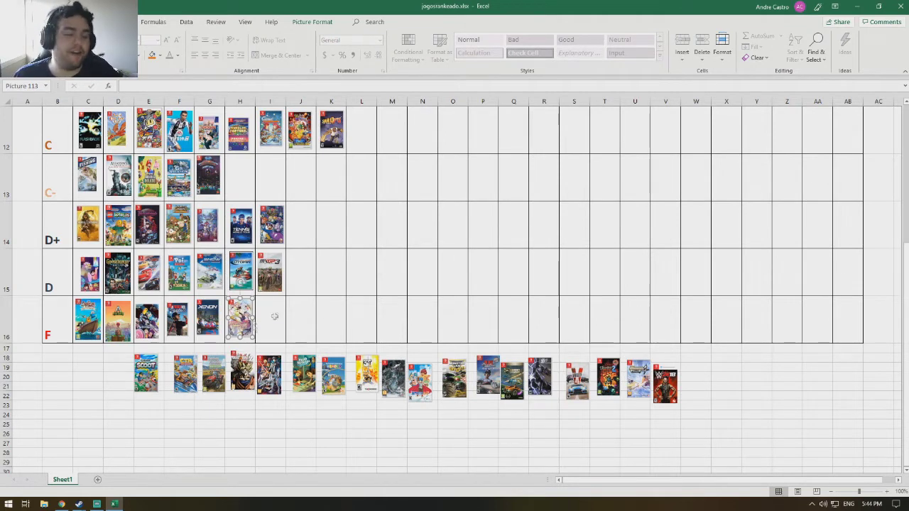
pyautogui.click(346, 270)
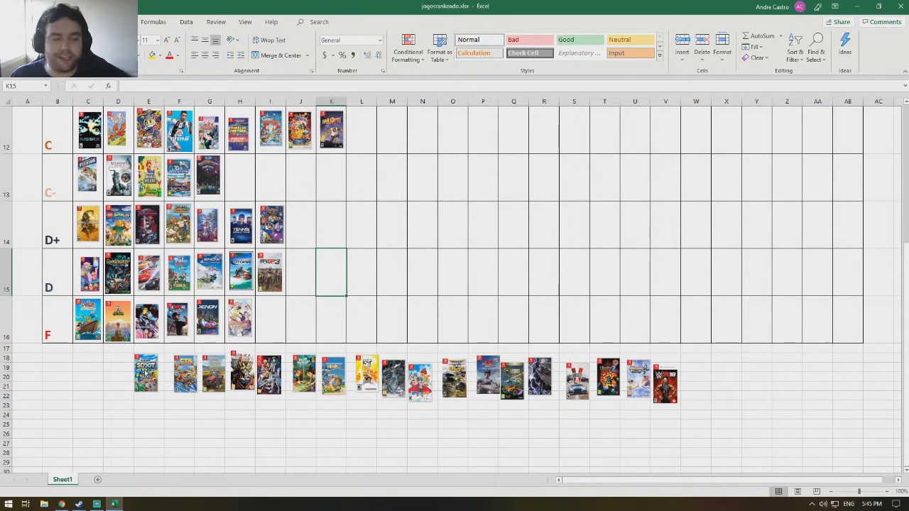
# - Move the unranked Scoot cover into the C tier at cell L12
pyautogui.moveTo(144, 375); pyautogui.dragTo(206, 308)
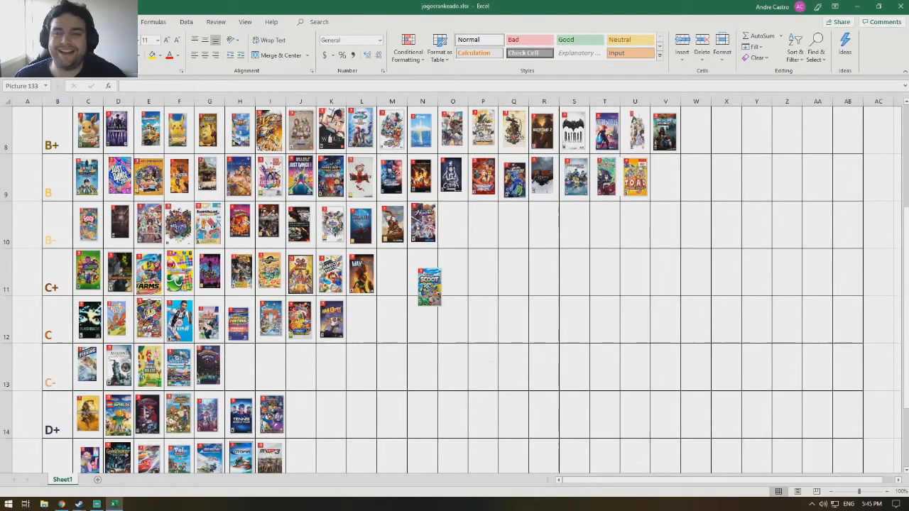
pyautogui.moveTo(426, 287); pyautogui.dragTo(383, 296)
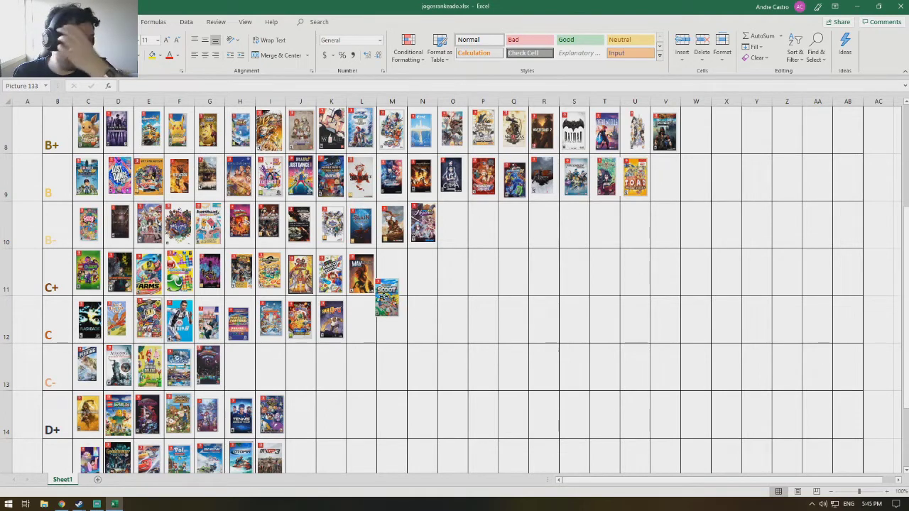
pyautogui.moveTo(383, 297); pyautogui.dragTo(358, 318)
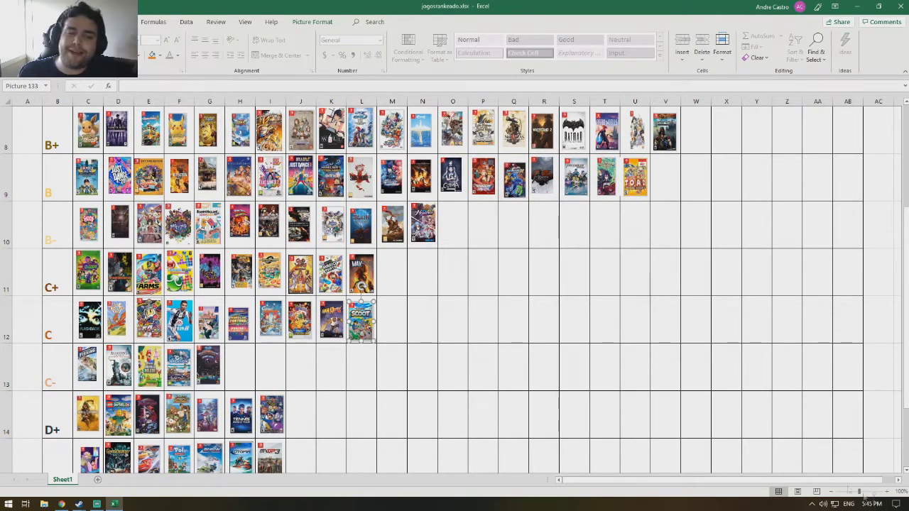
# - Move the blue and orange racing game cover in column F below the table into the A- tier at cell T7
pyautogui.scroll(-1, 874, 430)
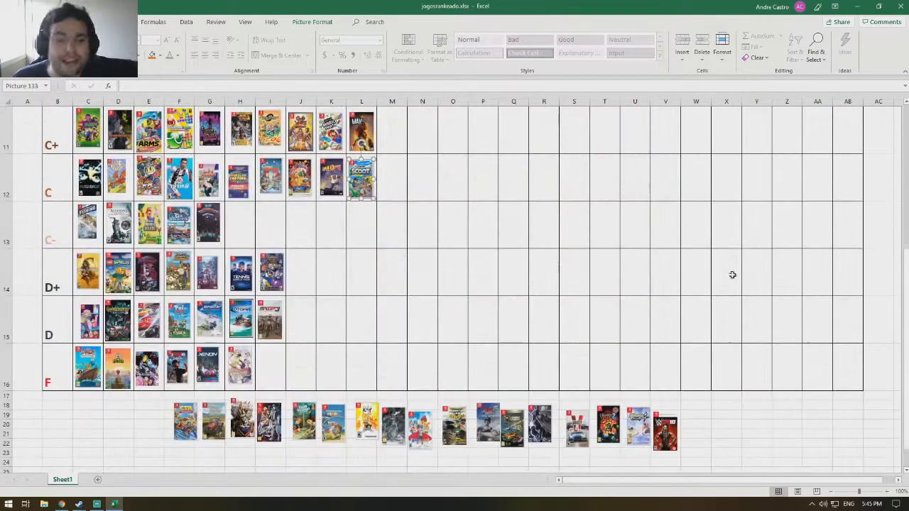
pyautogui.click(544, 313)
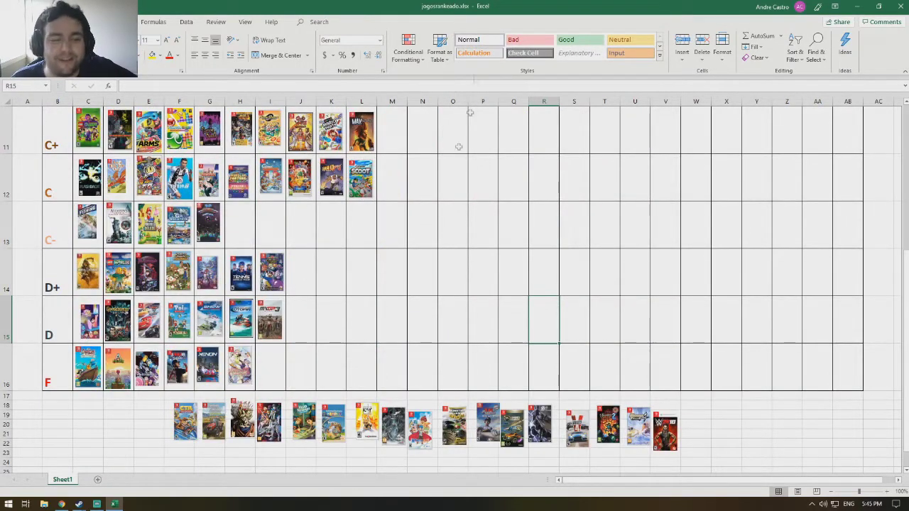
pyautogui.moveTo(540, 424); pyautogui.dragTo(607, 279)
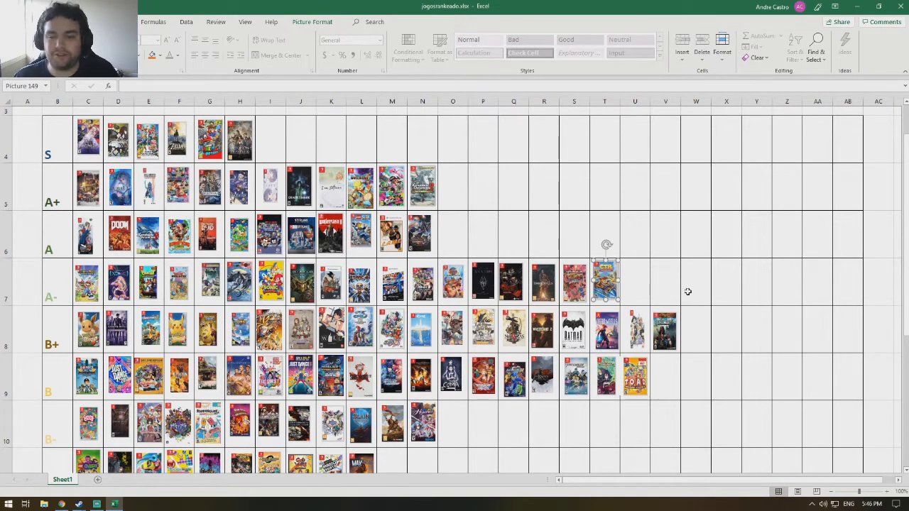
pyautogui.click(705, 288)
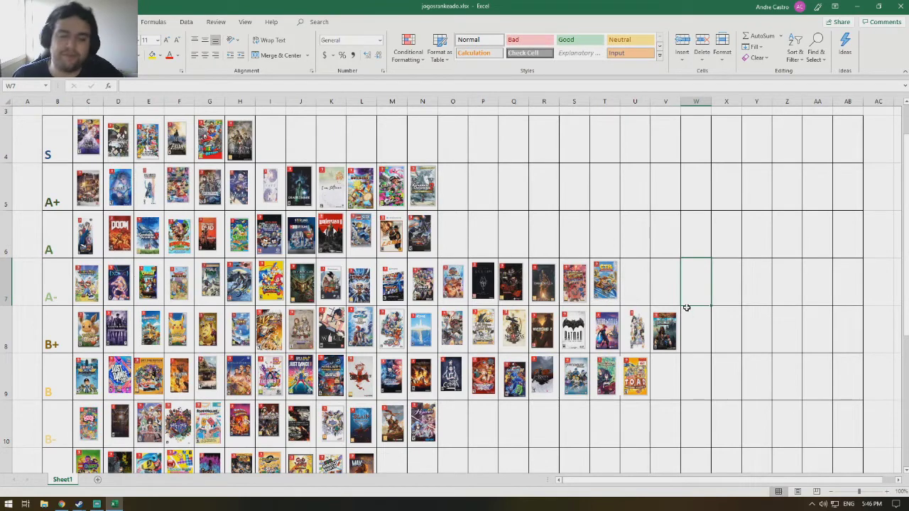
# - Move the unranked tractor cover in column G below the table into the F tier at cell I16
pyautogui.scroll(-2, 314, 289)
pyautogui.scroll(-2, 315, 289)
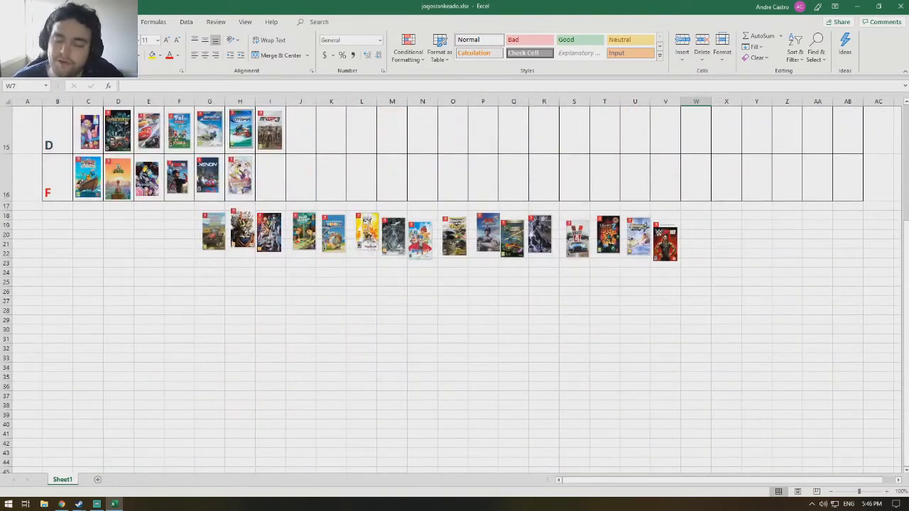
pyautogui.scroll(1, 199, 231)
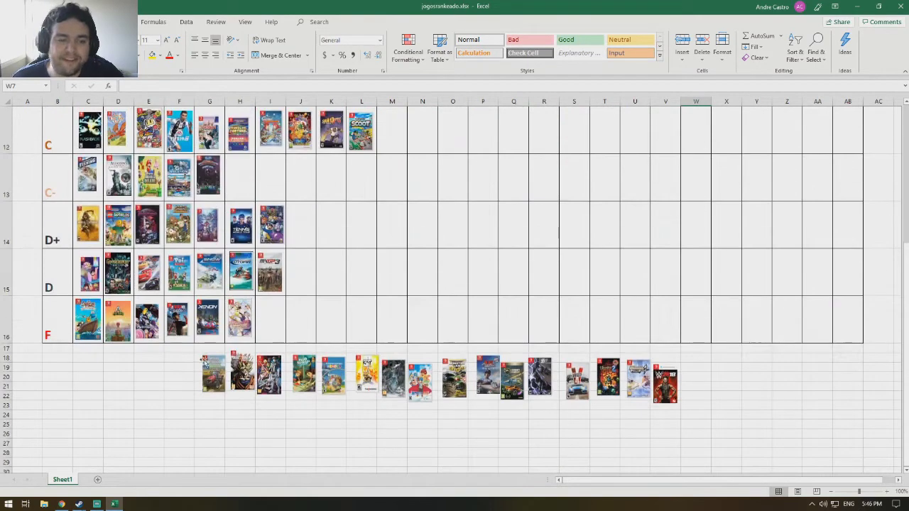
pyautogui.moveTo(206, 376); pyautogui.dragTo(260, 330)
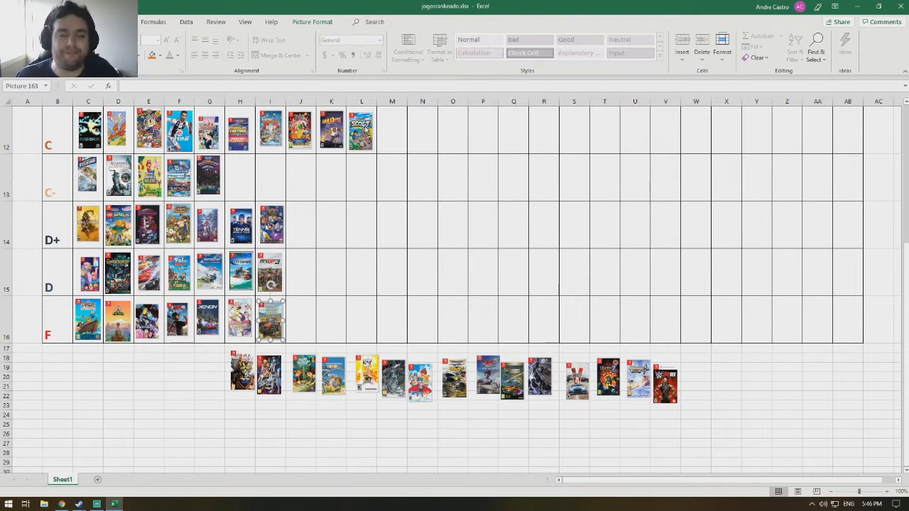
# - Move the unranked warrior cover in column H below the table into the B- tier at cell O10
pyautogui.click(371, 162)
pyautogui.moveTo(243, 376); pyautogui.dragTo(452, 318)
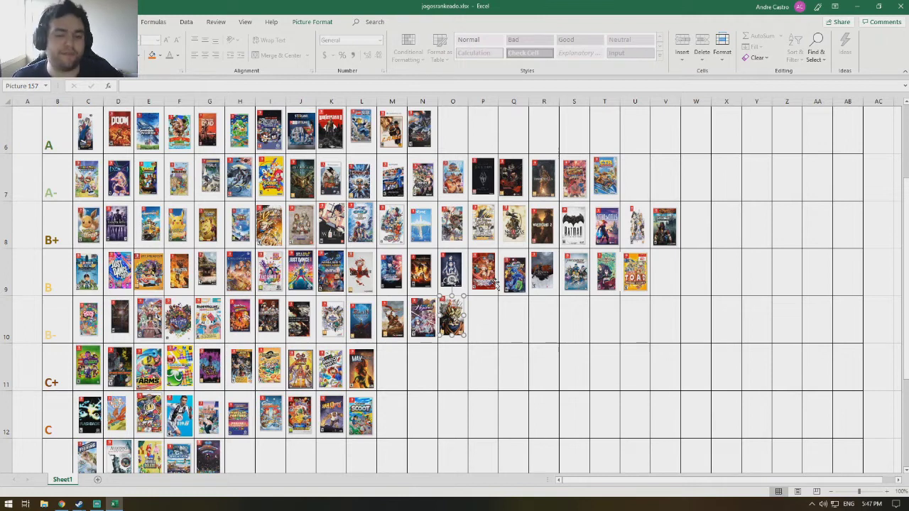
pyautogui.moveTo(496, 283)
pyautogui.mouseDown()
pyautogui.moveTo(502, 317)
pyautogui.moveTo(501, 267)
pyautogui.moveTo(497, 284)
pyautogui.mouseUp()
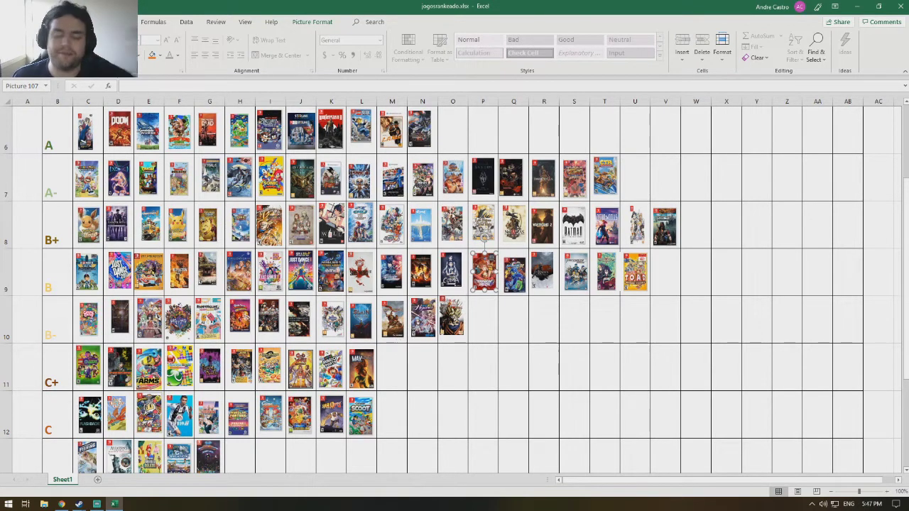
# - Move the unranked cover in column I below the table into the A- tier and align it within cell U7
pyautogui.scroll(-4, 345, 220)
pyautogui.scroll(2, 333, 284)
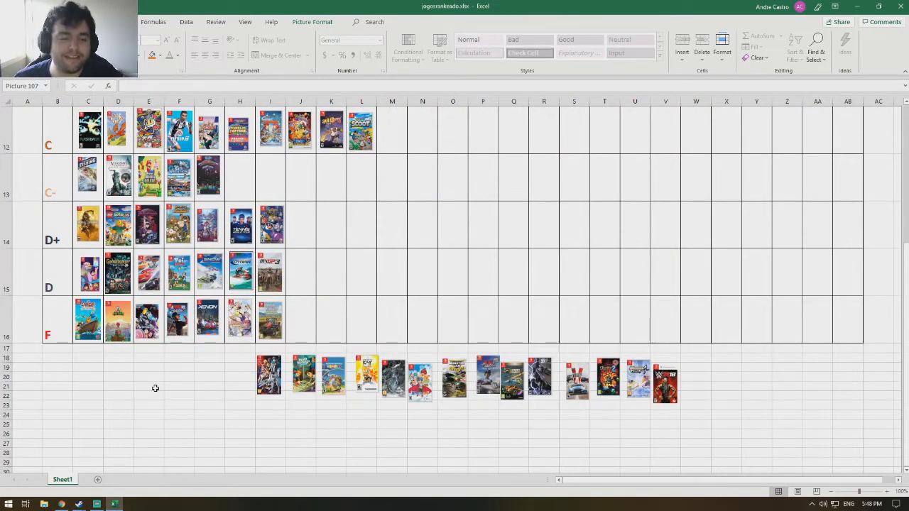
pyautogui.scroll(3, 174, 385)
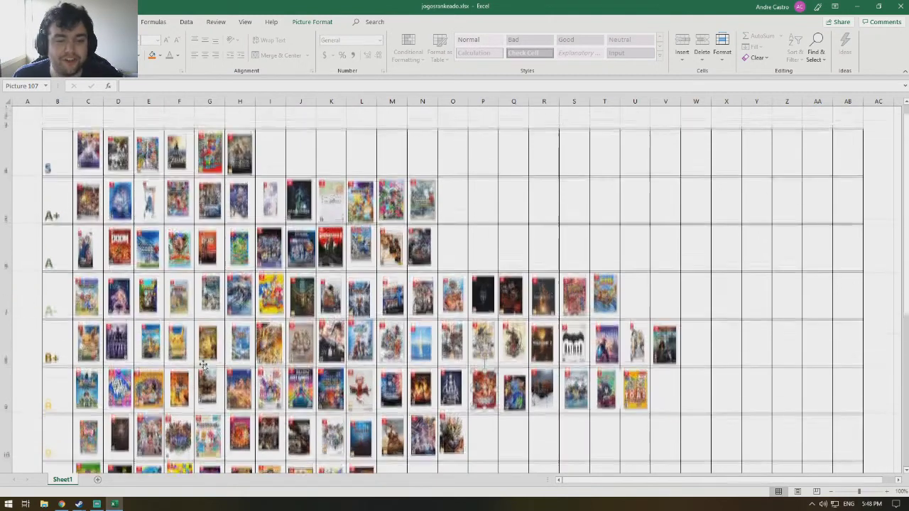
pyautogui.scroll(-3, 290, 296)
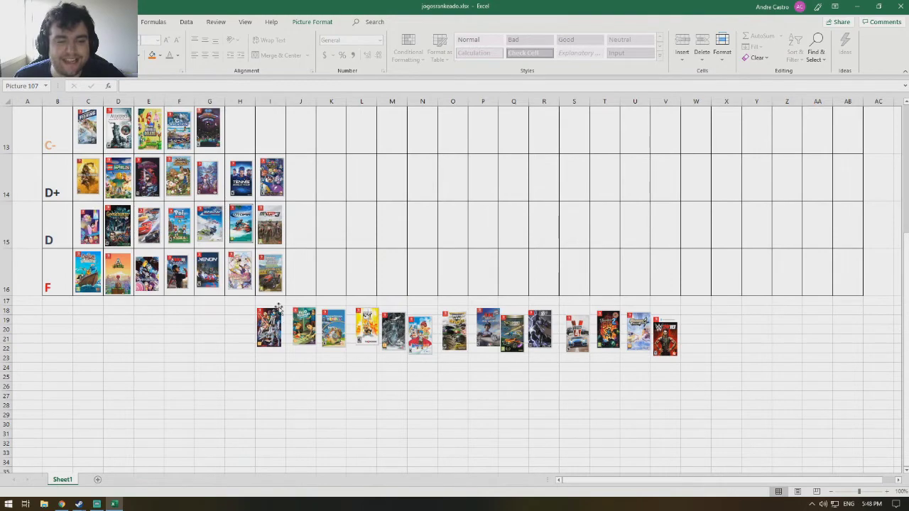
pyautogui.moveTo(270, 327); pyautogui.dragTo(638, 225)
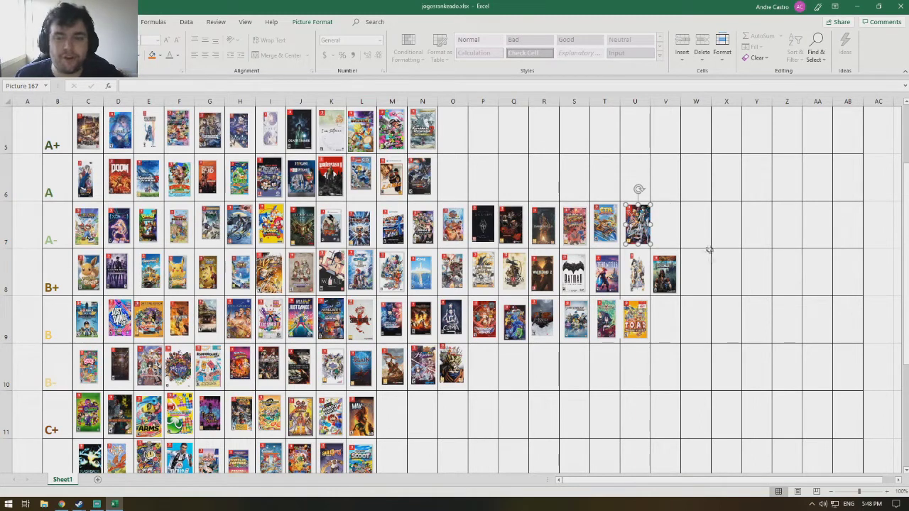
pyautogui.moveTo(633, 225); pyautogui.dragTo(630, 226)
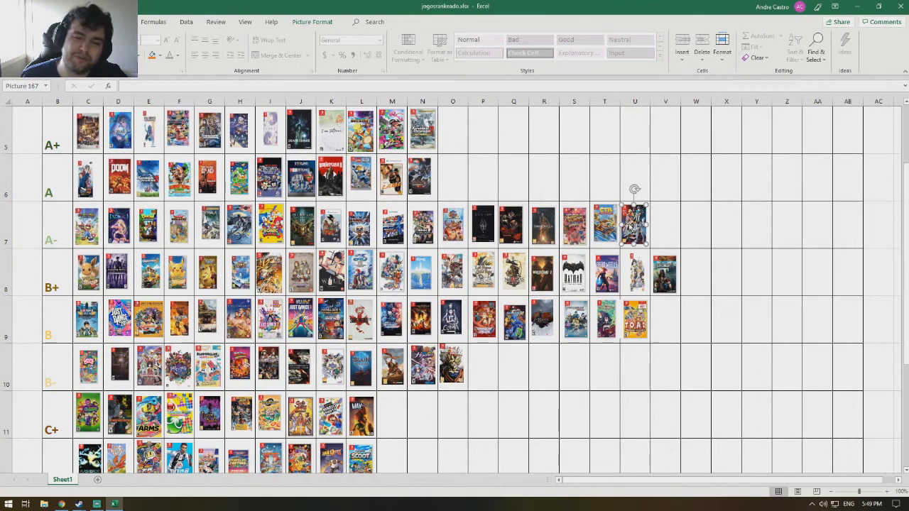
# - Move the unranked green jungle cover in column J below the table into the C- tier at cell H13
pyautogui.scroll(-1, 720, 259)
pyautogui.scroll(1, 703, 264)
pyautogui.scroll(-2, 599, 193)
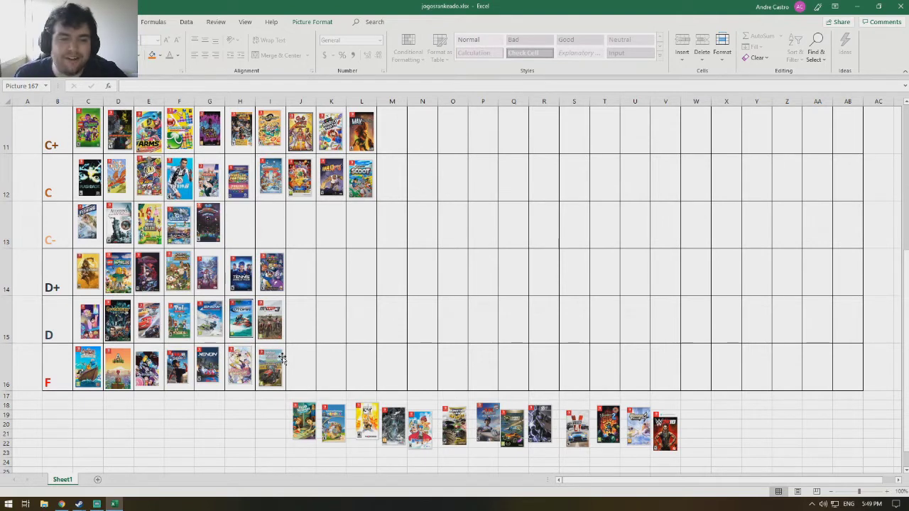
pyautogui.moveTo(304, 422); pyautogui.dragTo(308, 179)
pyautogui.scroll(2, 343, 236)
pyautogui.moveTo(343, 236); pyautogui.dragTo(243, 326)
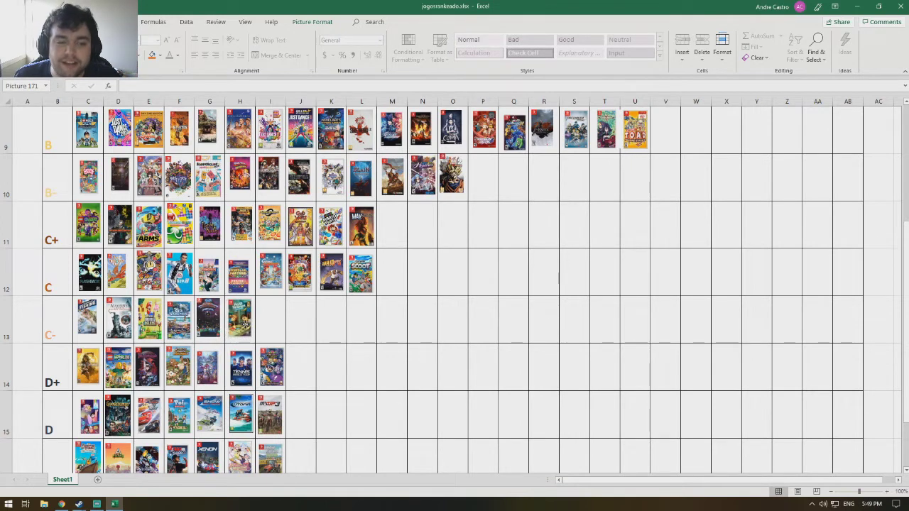
pyautogui.click(350, 322)
# - Move the light blue unranked cover in column K below the table into the B+ tier at cell W8
pyautogui.scroll(-2, 326, 370)
pyautogui.scroll(3, 340, 354)
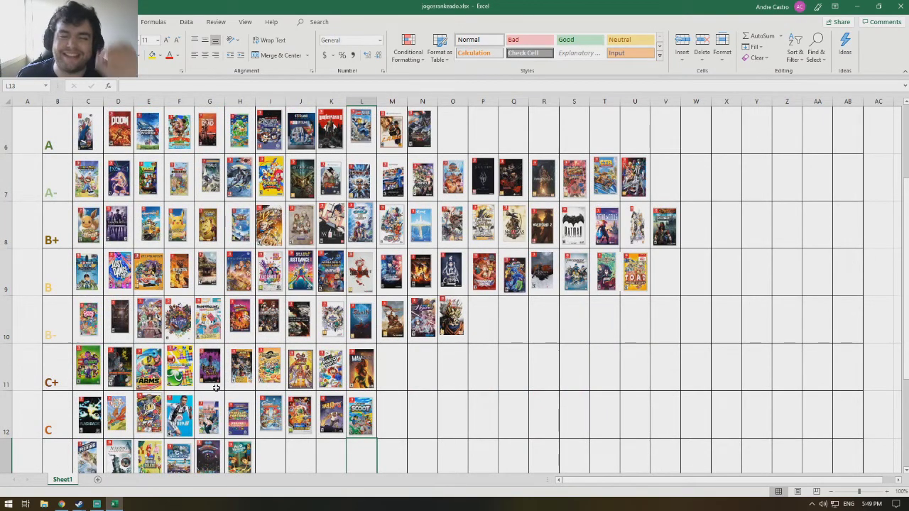
pyautogui.scroll(-3, 340, 357)
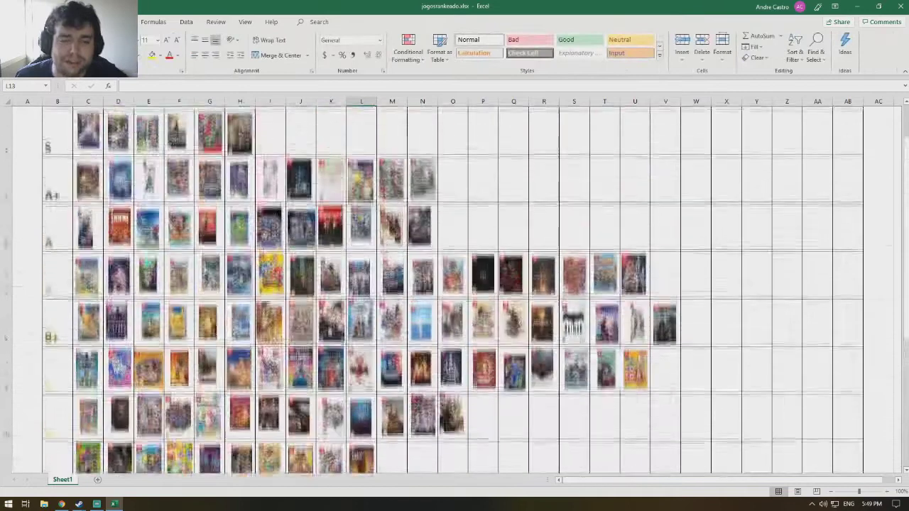
pyautogui.scroll(-4, 304, 339)
pyautogui.scroll(2, 304, 339)
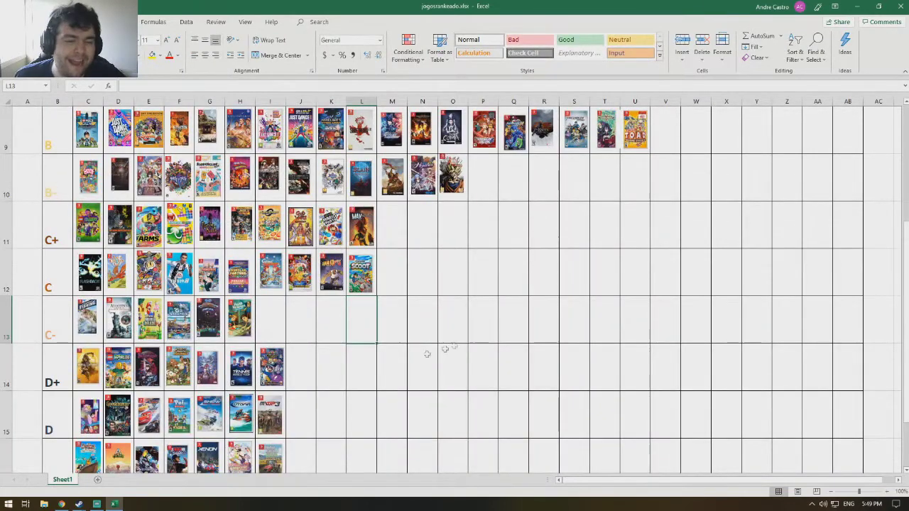
pyautogui.scroll(-1, 428, 349)
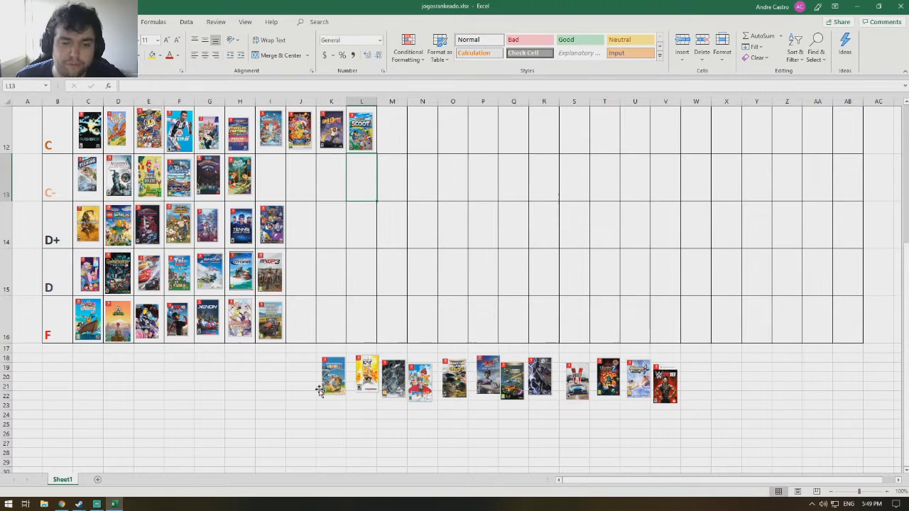
pyautogui.moveTo(338, 381); pyautogui.dragTo(436, 120)
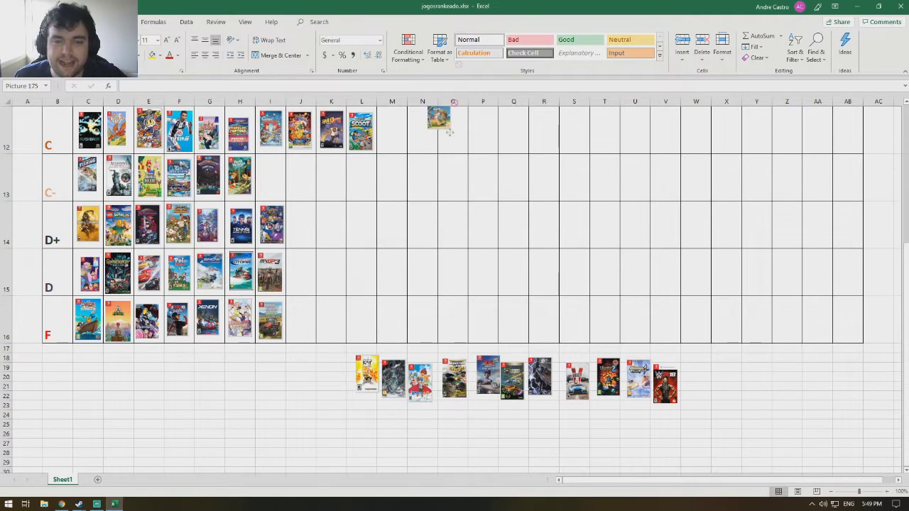
pyautogui.scroll(5, 529, 211)
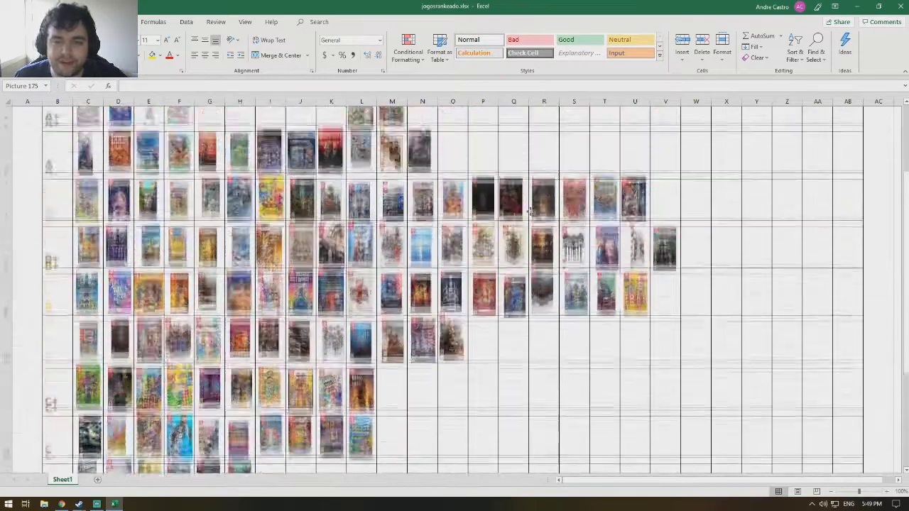
pyautogui.scroll(3, 540, 178)
pyautogui.moveTo(529, 211); pyautogui.dragTo(697, 322)
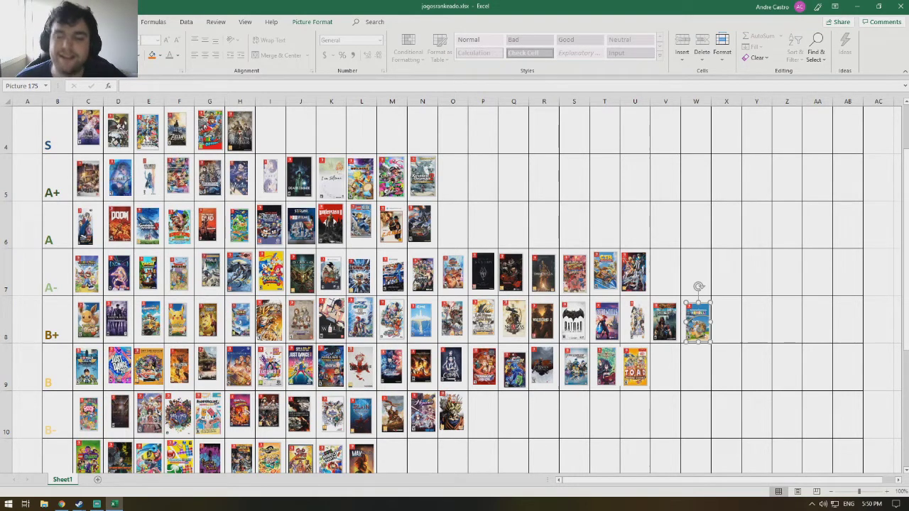
# - Align the light blue cover within cell W8 and move the yellow unranked cover in column L below the table into the C+ tier at cell M11
pyautogui.moveTo(690, 328); pyautogui.dragTo(688, 323)
pyautogui.scroll(-1, 688, 323)
pyautogui.scroll(-3, 688, 324)
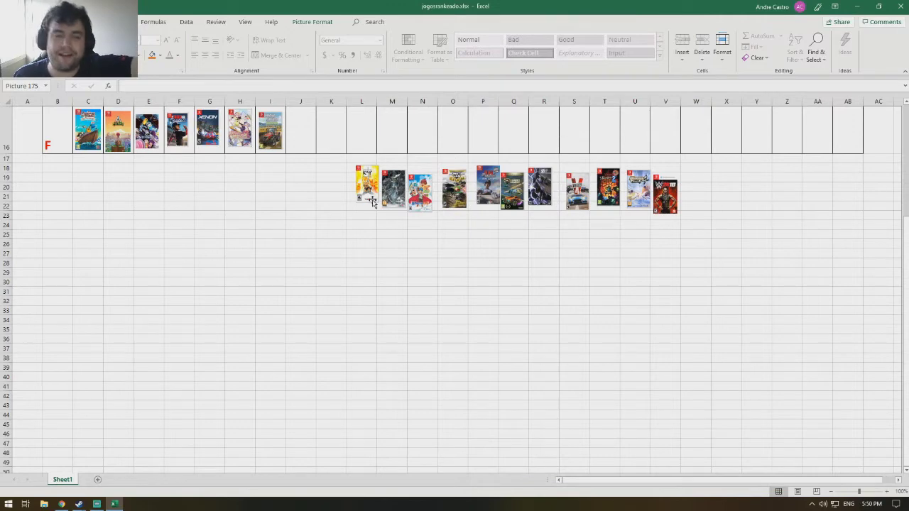
pyautogui.scroll(3, 372, 201)
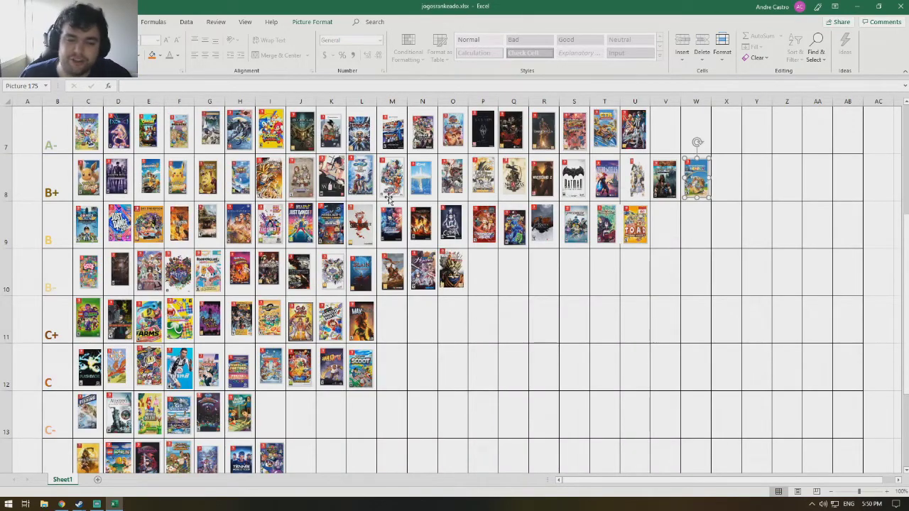
pyautogui.scroll(-2, 389, 201)
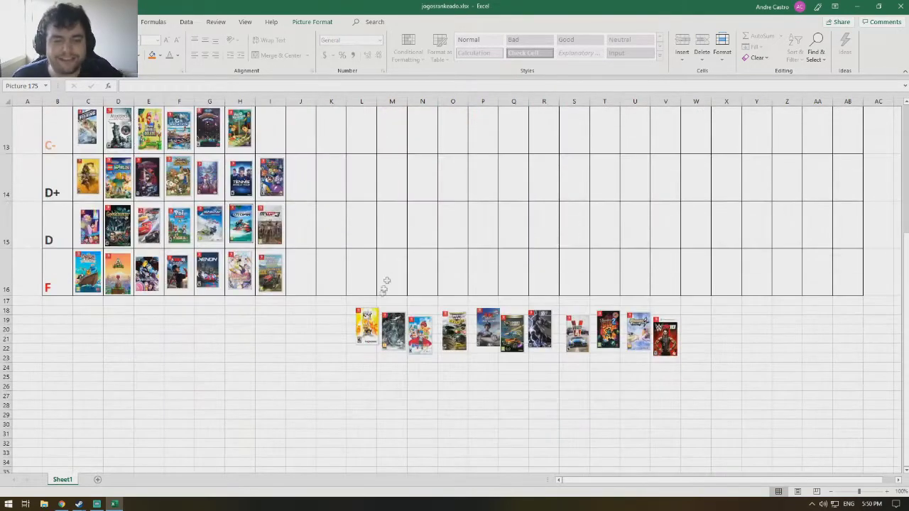
pyautogui.moveTo(367, 321); pyautogui.dragTo(390, 388)
pyautogui.scroll(1, 371, 206)
pyautogui.scroll(1, 415, 234)
pyautogui.scroll(1, 456, 144)
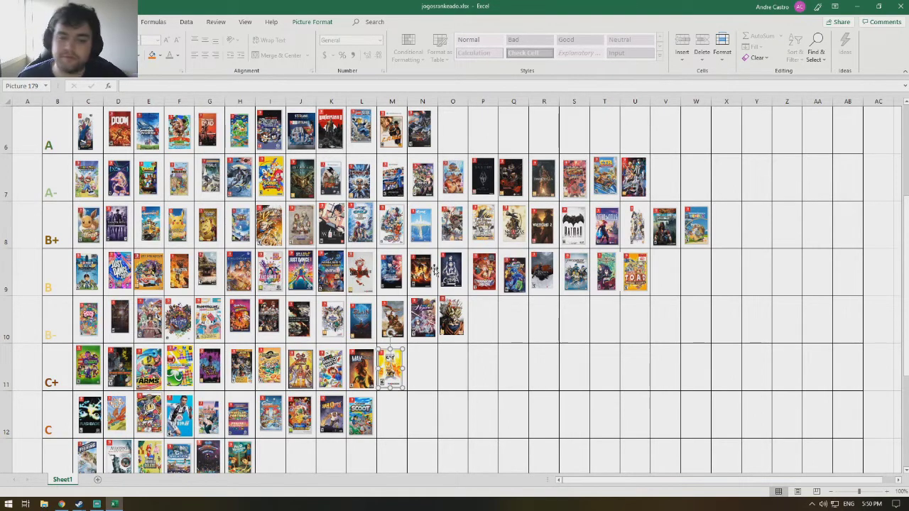
pyautogui.click(578, 199)
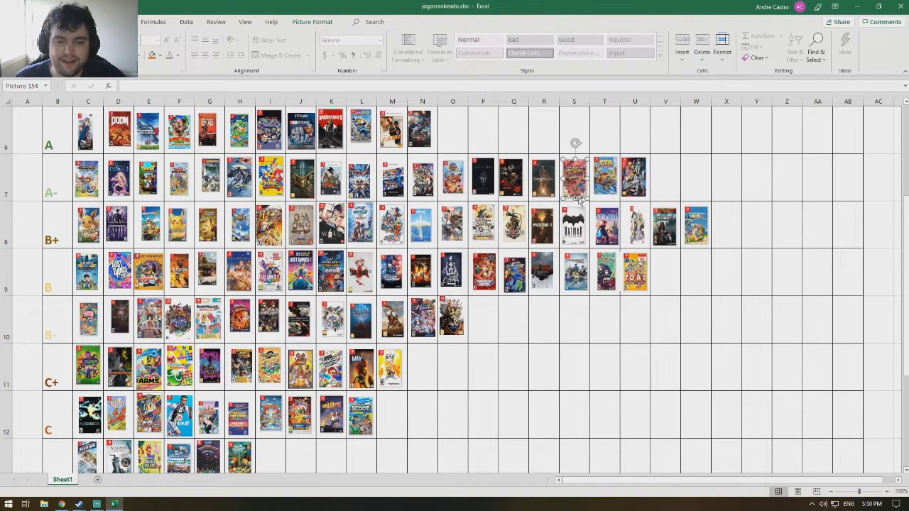
# - Move the dark grey unranked cover in column M below the table into the C- tier at cell I13
pyautogui.scroll(-1, 617, 365)
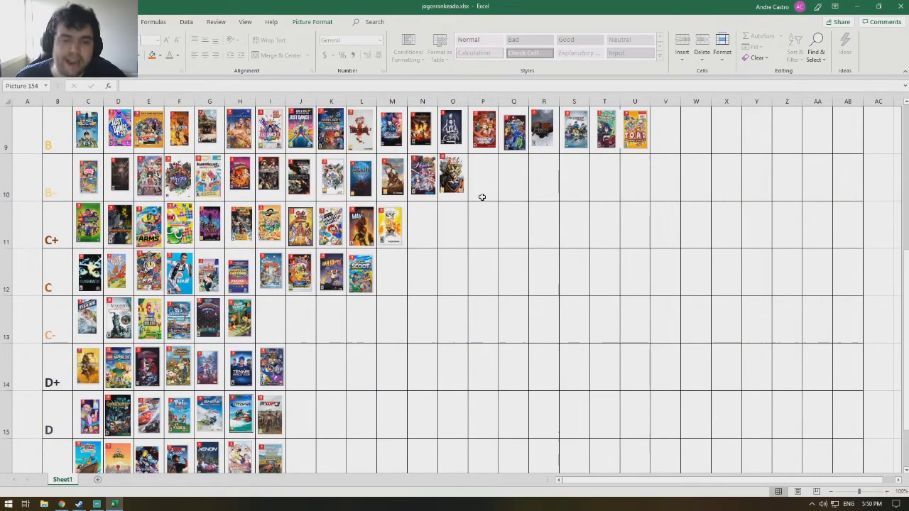
pyautogui.scroll(-3, 431, 284)
pyautogui.scroll(2, 426, 299)
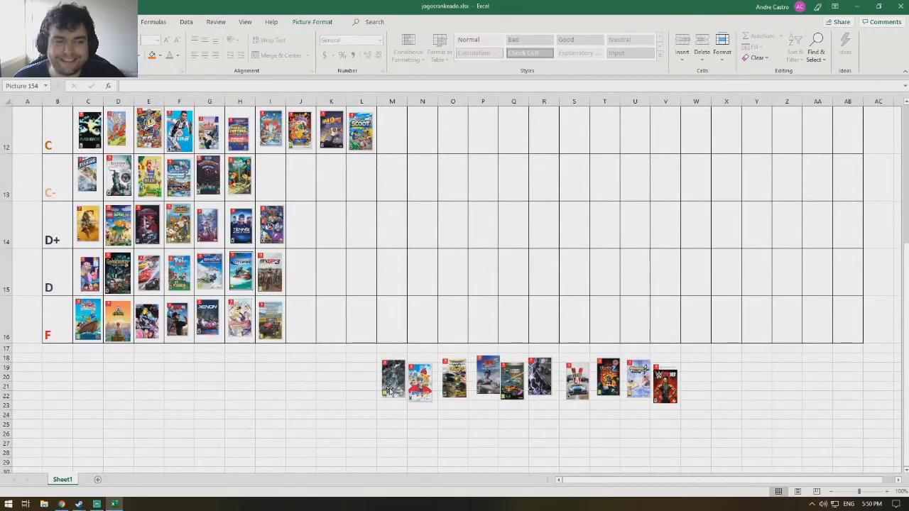
pyautogui.click(399, 380)
pyautogui.moveTo(399, 380); pyautogui.dragTo(286, 234)
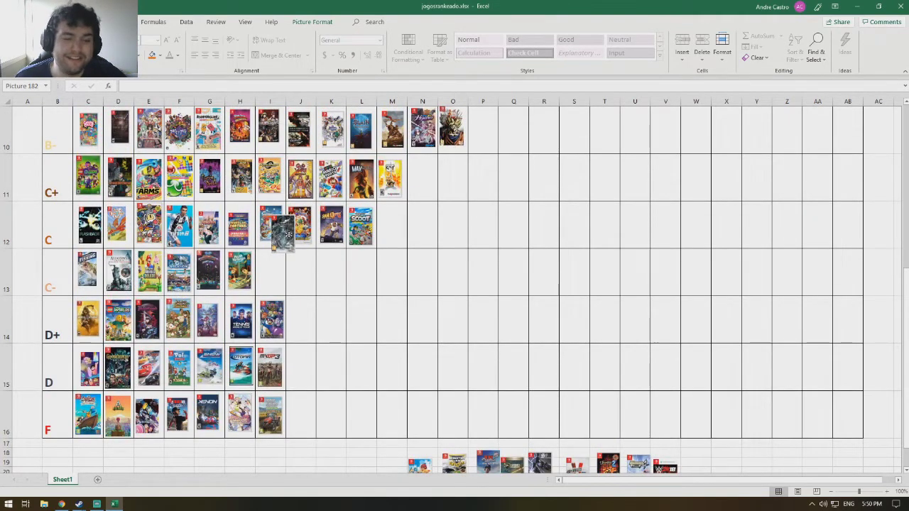
pyautogui.moveTo(284, 234); pyautogui.dragTo(273, 277)
pyautogui.scroll(-1, 273, 277)
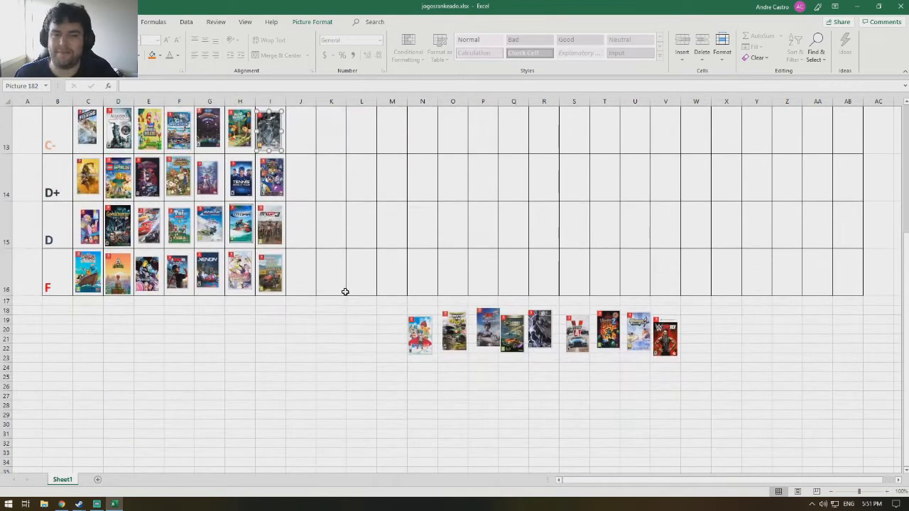
pyautogui.click(344, 288)
# - Move the light blue and red unranked cover in column N below the table into the B+ tier at cell X8
pyautogui.scroll(1, 348, 239)
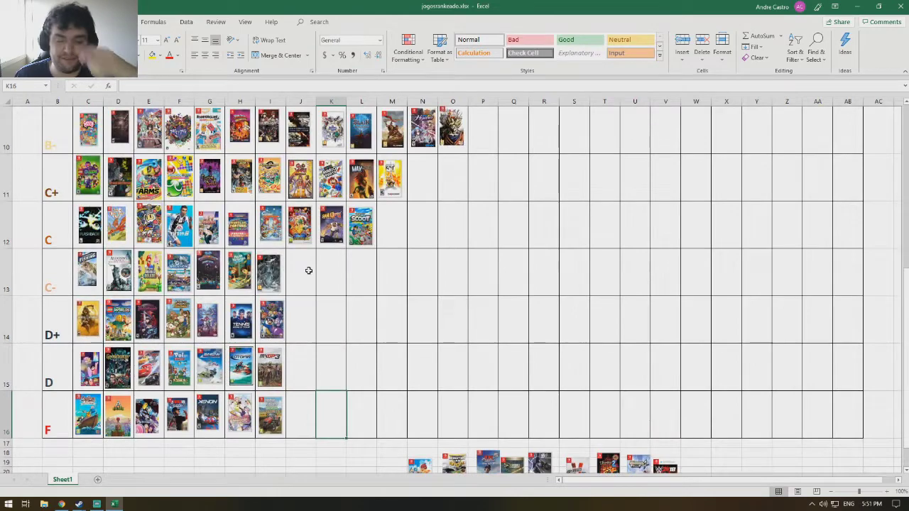
pyautogui.scroll(-1, 347, 260)
pyautogui.moveTo(420, 332); pyautogui.dragTo(511, 393)
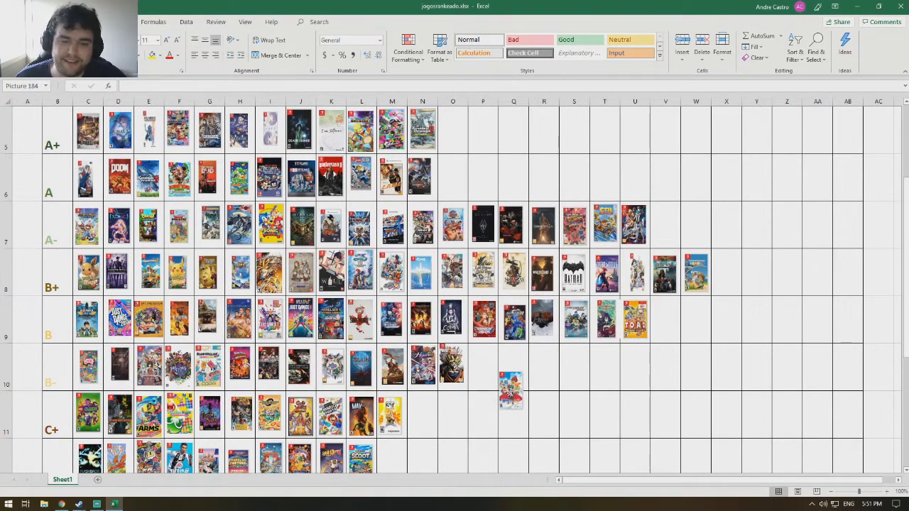
pyautogui.moveTo(511, 393); pyautogui.dragTo(537, 364)
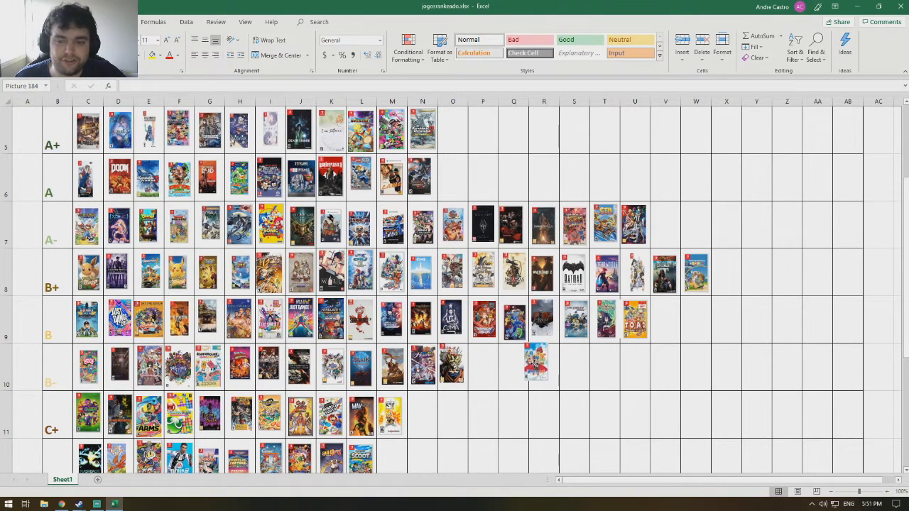
pyautogui.moveTo(536, 364)
pyautogui.mouseDown()
pyautogui.moveTo(550, 375)
pyautogui.moveTo(604, 243)
pyautogui.moveTo(625, 222)
pyautogui.moveTo(625, 203)
pyautogui.moveTo(715, 284)
pyautogui.moveTo(113, 351)
pyautogui.moveTo(684, 454)
pyautogui.moveTo(757, 284)
pyautogui.moveTo(720, 259)
pyautogui.moveTo(722, 270)
pyautogui.mouseUp()
pyautogui.scroll(2, 625, 203)
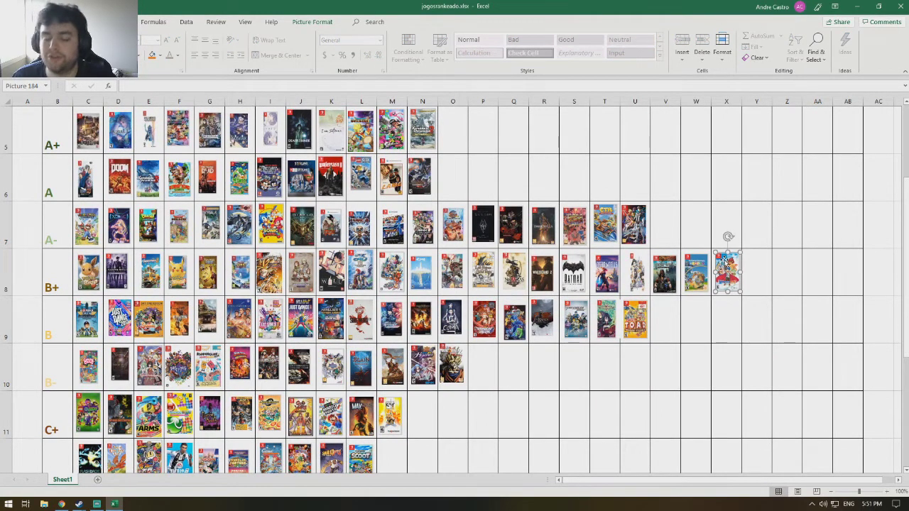
pyautogui.click(632, 364)
# - Move the yellow and black unranked cover in column O below the table into the F tier at cell J16
pyautogui.scroll(-1, 632, 364)
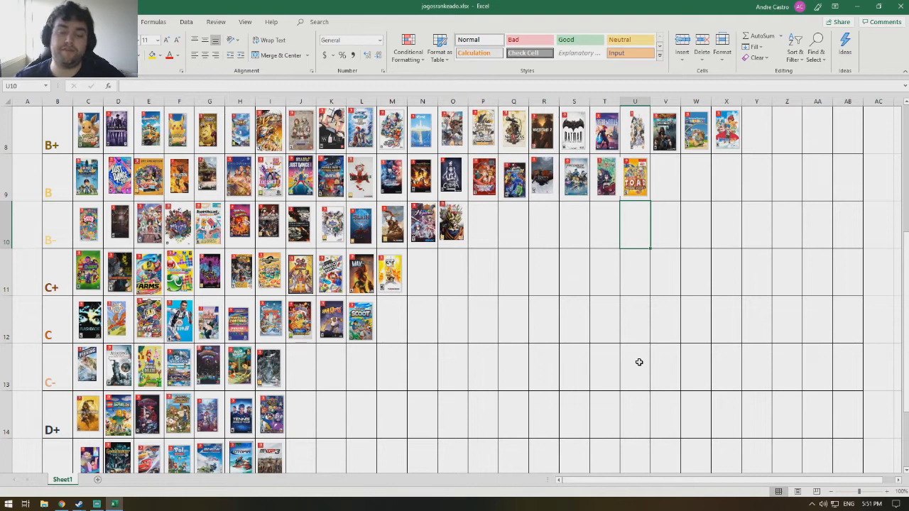
pyautogui.scroll(-2, 685, 362)
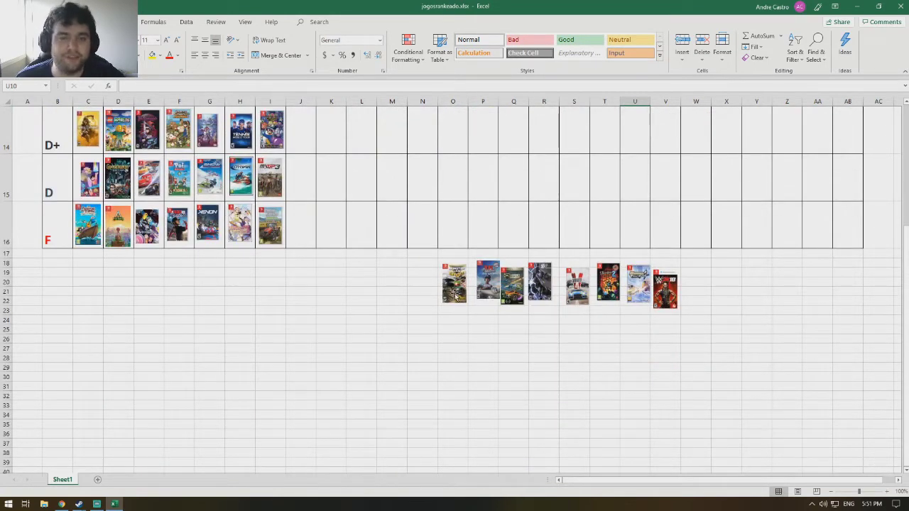
pyautogui.moveTo(455, 294); pyautogui.dragTo(299, 235)
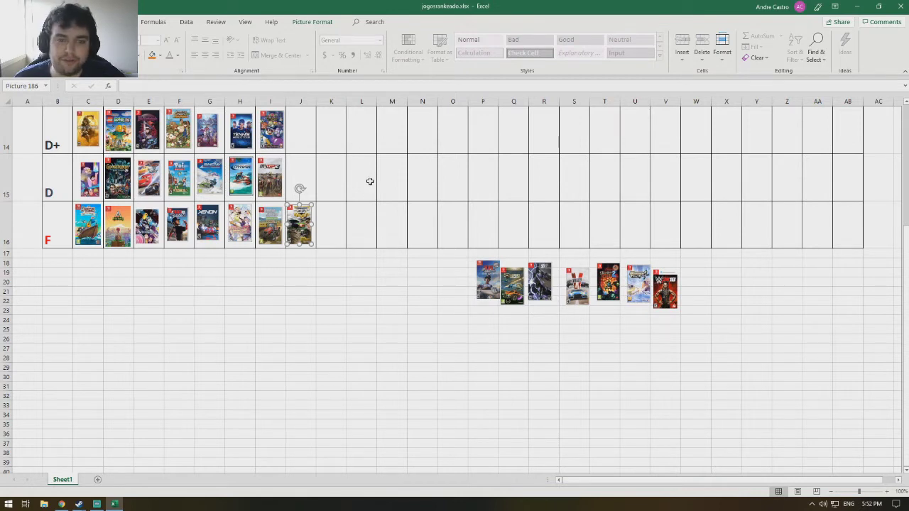
pyautogui.click(361, 280)
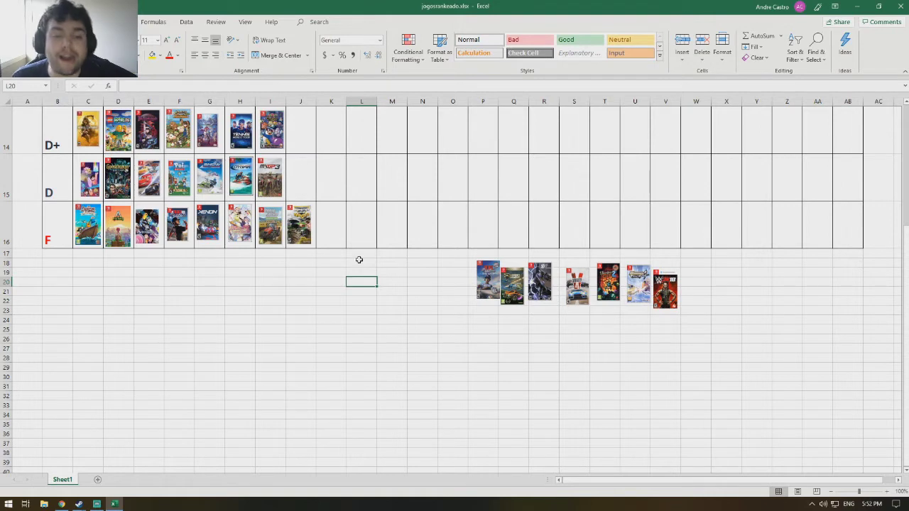
# - Move the blue-grey unranked cover in column P below the table into the F tier at cell K16
pyautogui.scroll(1, 360, 260)
pyautogui.scroll(-1, 362, 258)
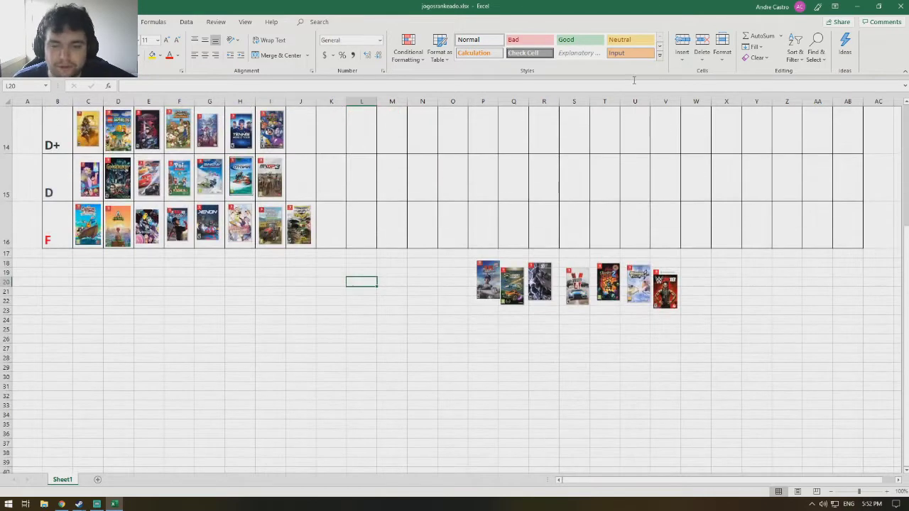
pyautogui.moveTo(488, 270); pyautogui.dragTo(335, 219)
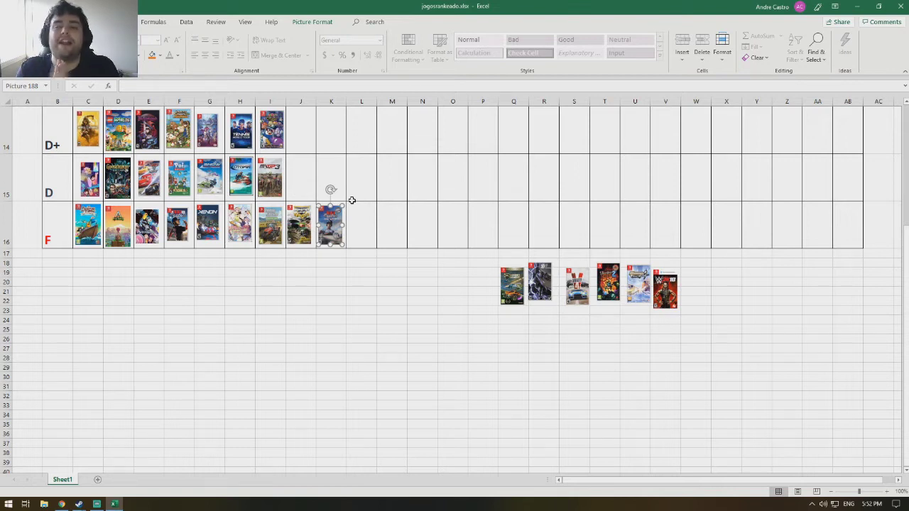
pyautogui.click(352, 200)
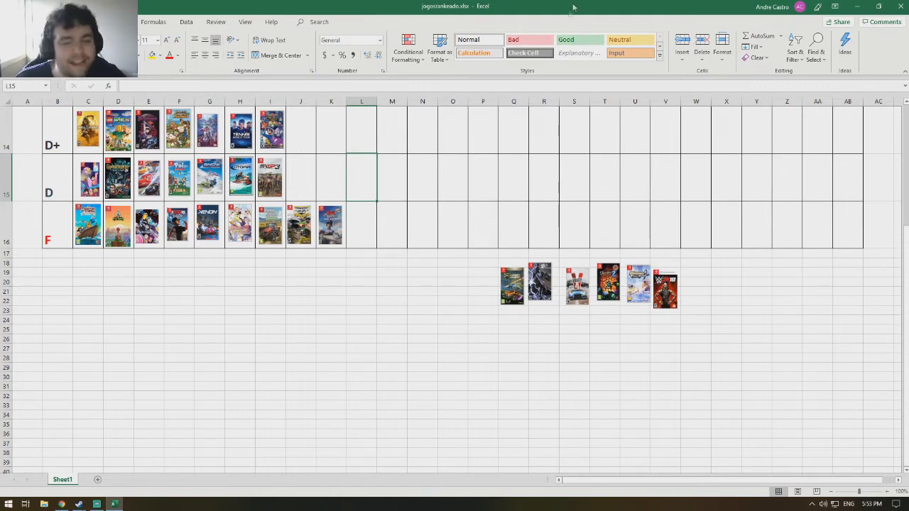
# - Move the green and orange unranked cover in column Q below the table into the A tier and align it within cell O6
pyautogui.scroll(2, 463, 186)
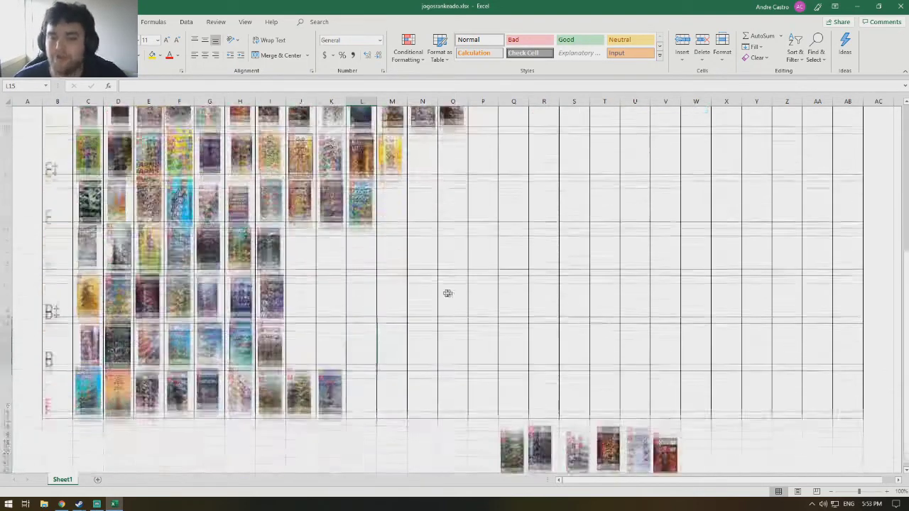
pyautogui.scroll(-2, 448, 294)
pyautogui.moveTo(518, 297); pyautogui.dragTo(452, 254)
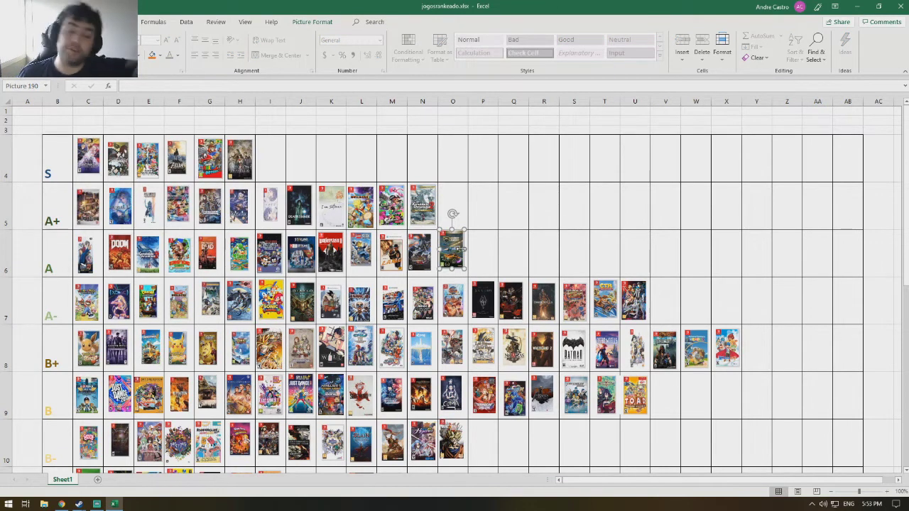
pyautogui.moveTo(461, 247); pyautogui.dragTo(454, 249)
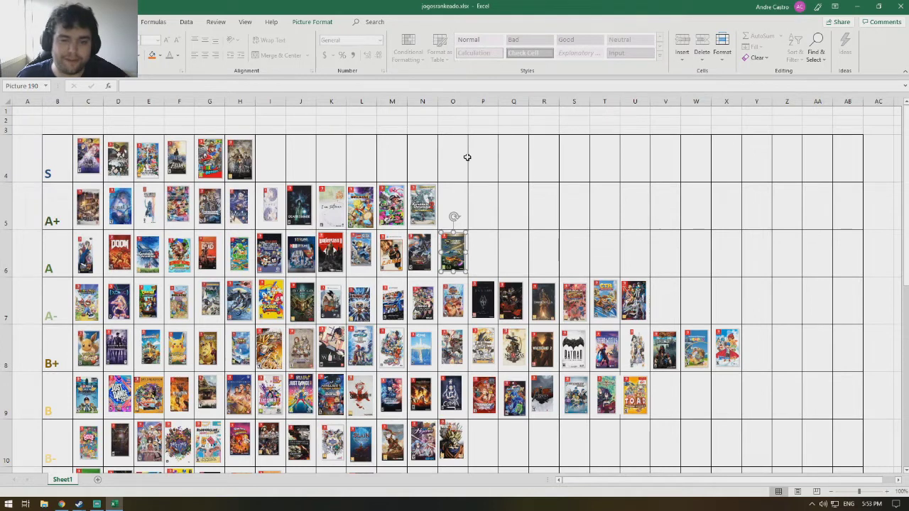
pyautogui.click(466, 158)
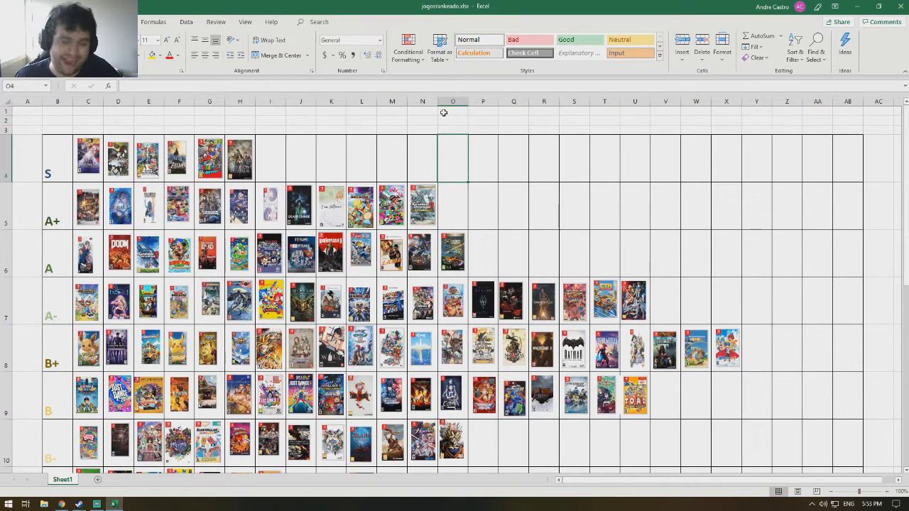
# - Move the dark unranked cover in column R below the table into the B+ tier at cell Y8
pyautogui.scroll(-4, 749, 320)
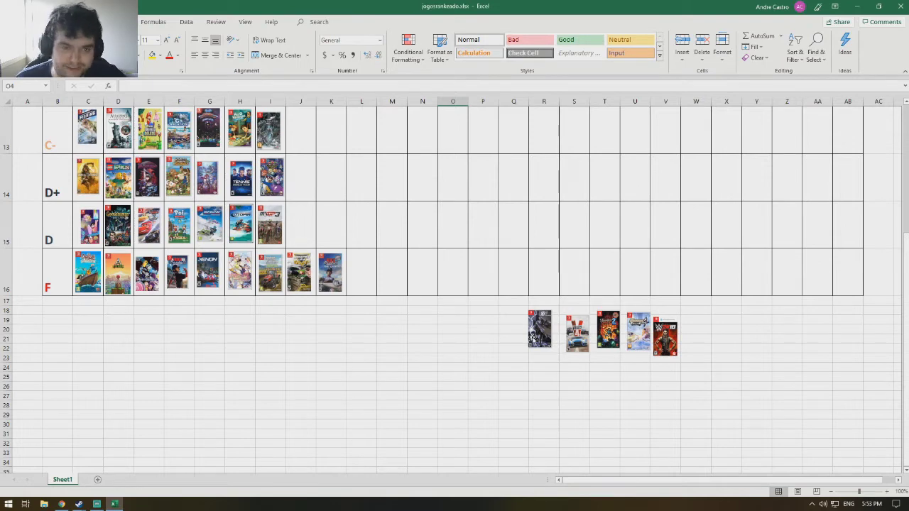
pyautogui.moveTo(534, 339); pyautogui.dragTo(524, 209)
pyautogui.moveTo(523, 213); pyautogui.dragTo(664, 351)
pyautogui.scroll(-1, 735, 344)
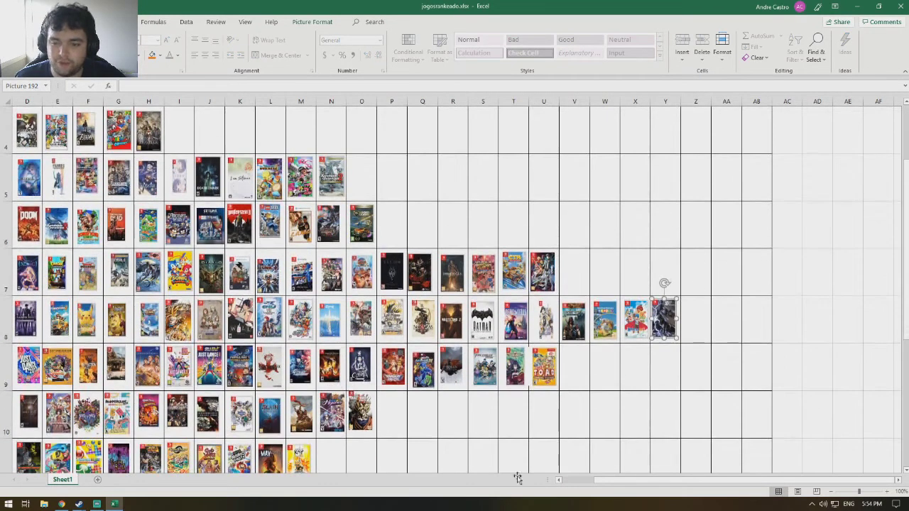
pyautogui.moveTo(674, 481); pyautogui.dragTo(600, 463)
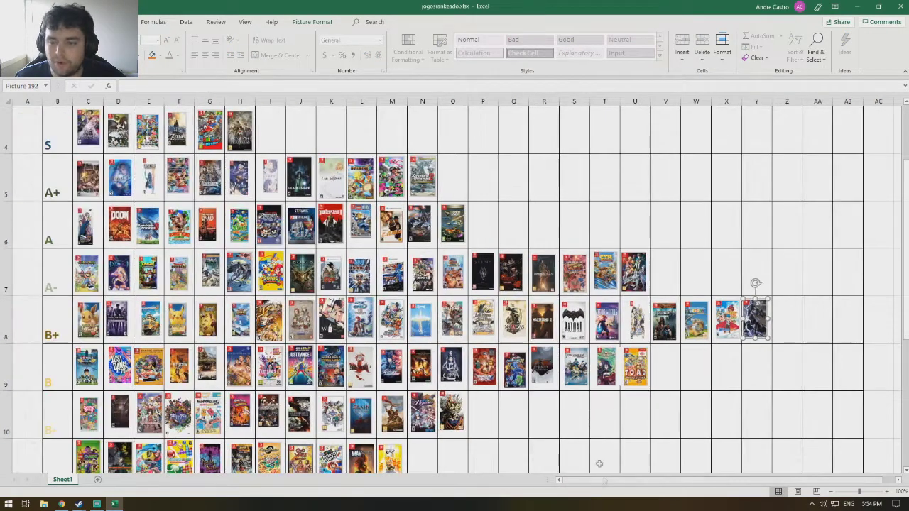
pyautogui.click(764, 235)
# - Move the unranked rally car cover in column S below the table into the C- tier at cell J13
pyautogui.scroll(-1, 711, 227)
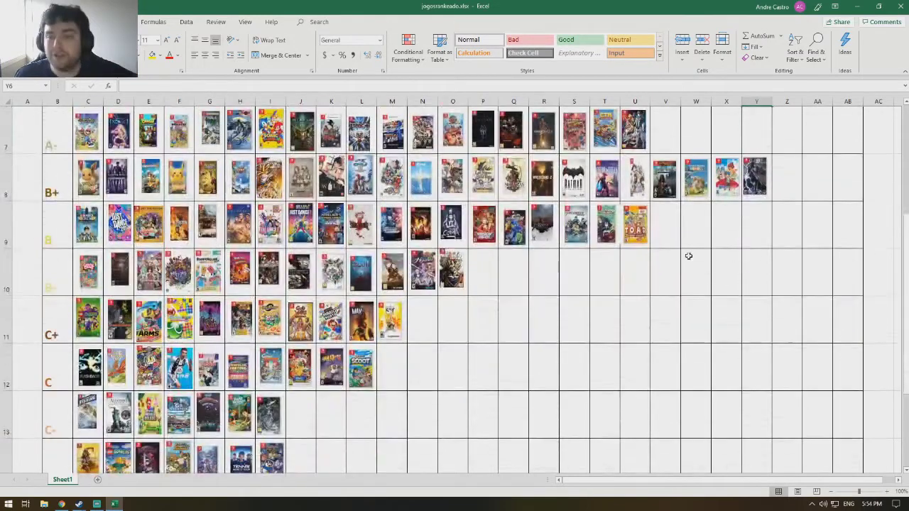
pyautogui.scroll(-3, 688, 254)
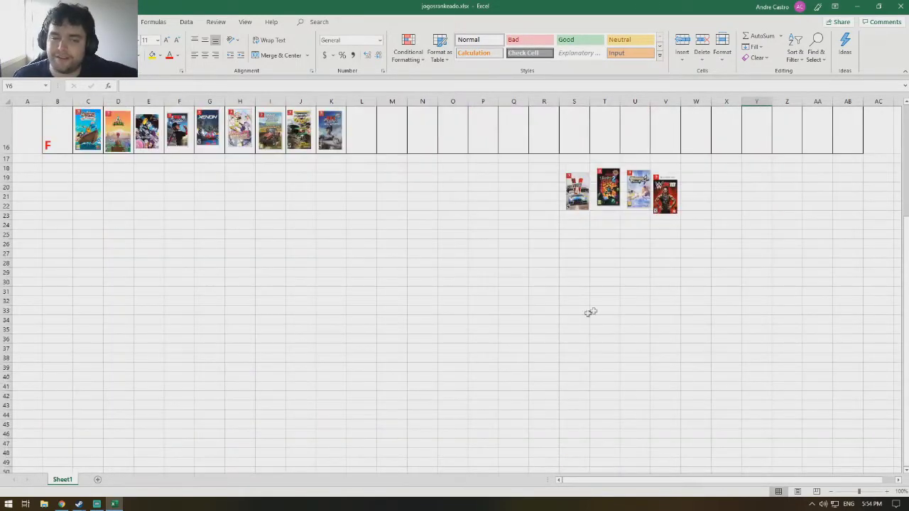
pyautogui.scroll(3, 610, 298)
pyautogui.click(577, 340)
pyautogui.scroll(1, 552, 163)
pyautogui.moveTo(577, 339); pyautogui.dragTo(321, 271)
pyautogui.scroll(1, 435, 295)
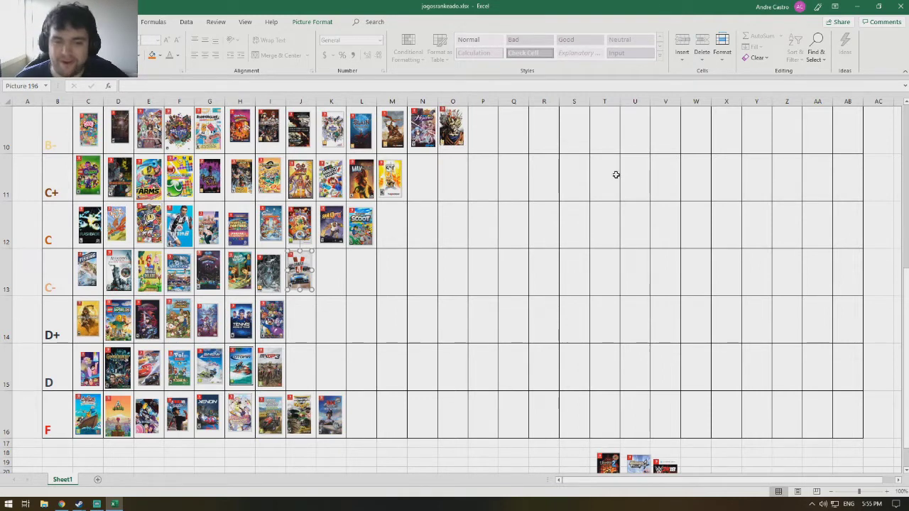
pyautogui.click(584, 238)
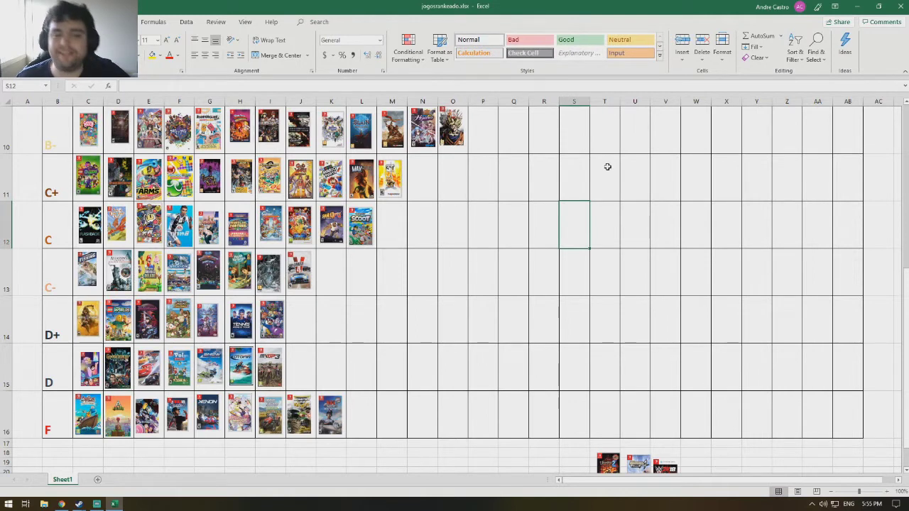
# - Move the black and orange unranked cover in column T below the table into the B tier at cell V9
pyautogui.scroll(-2, 565, 319)
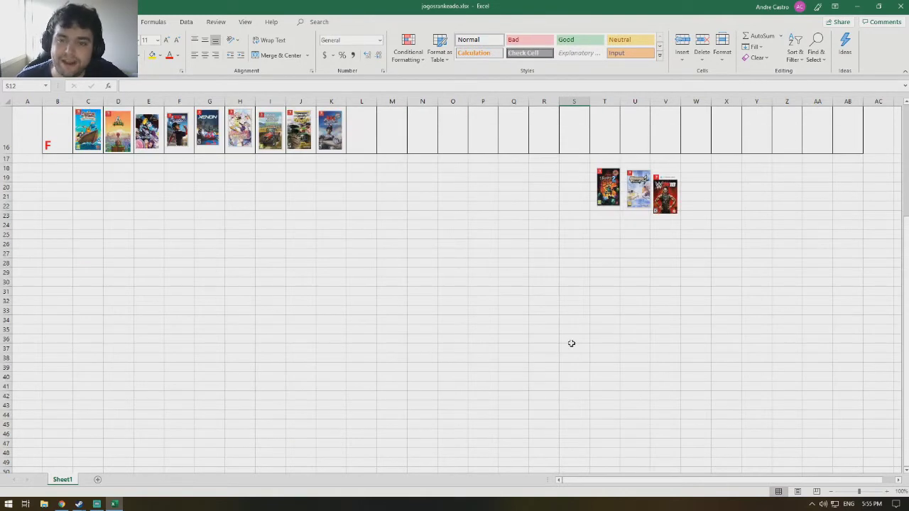
pyautogui.scroll(1, 571, 344)
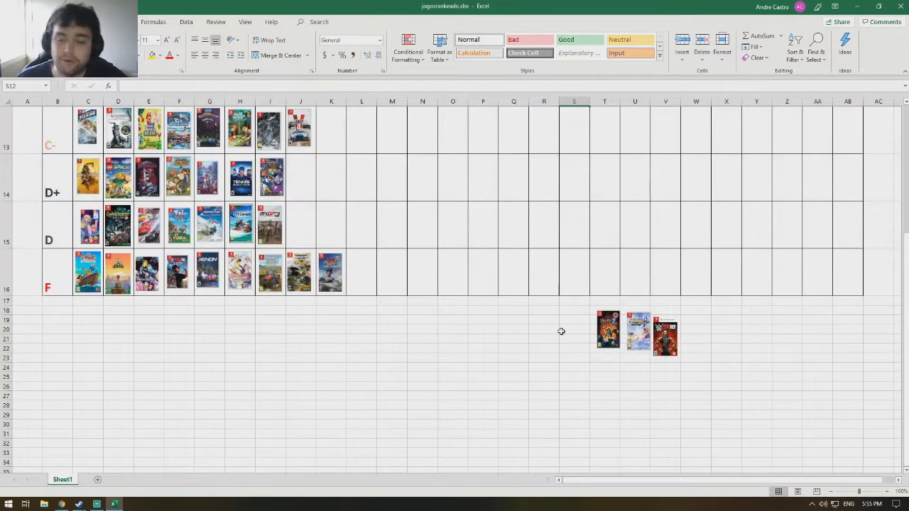
pyautogui.moveTo(607, 346); pyautogui.dragTo(660, 378)
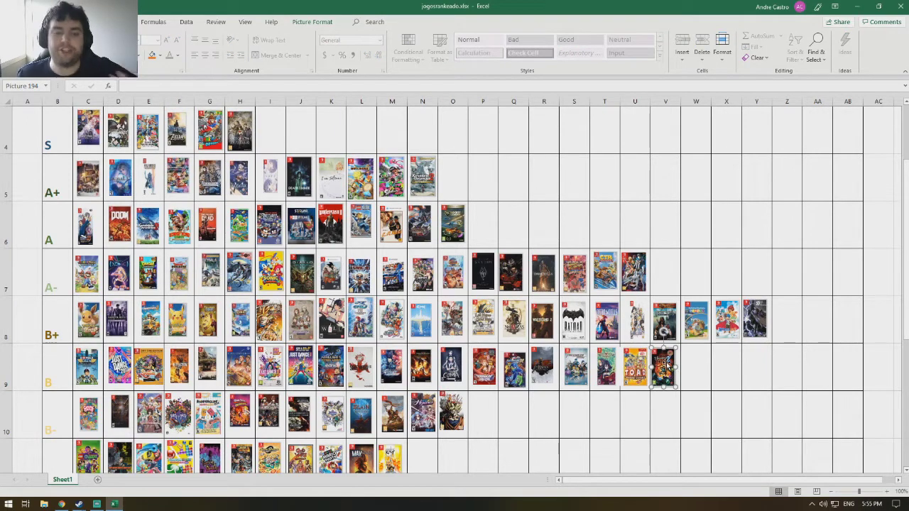
pyautogui.click(765, 431)
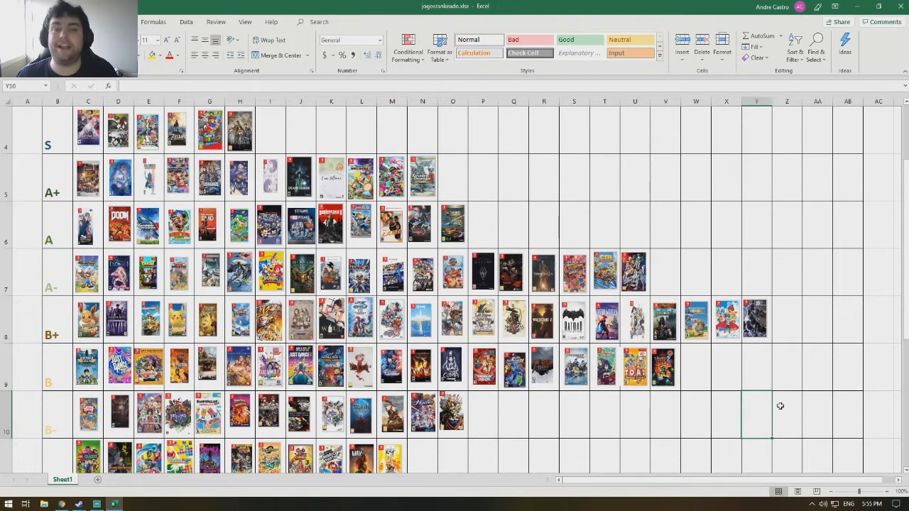
# - Move the light blue unranked cover in column U below the table into the B tier at cell W9
pyautogui.scroll(-1, 777, 404)
pyautogui.scroll(-1, 760, 398)
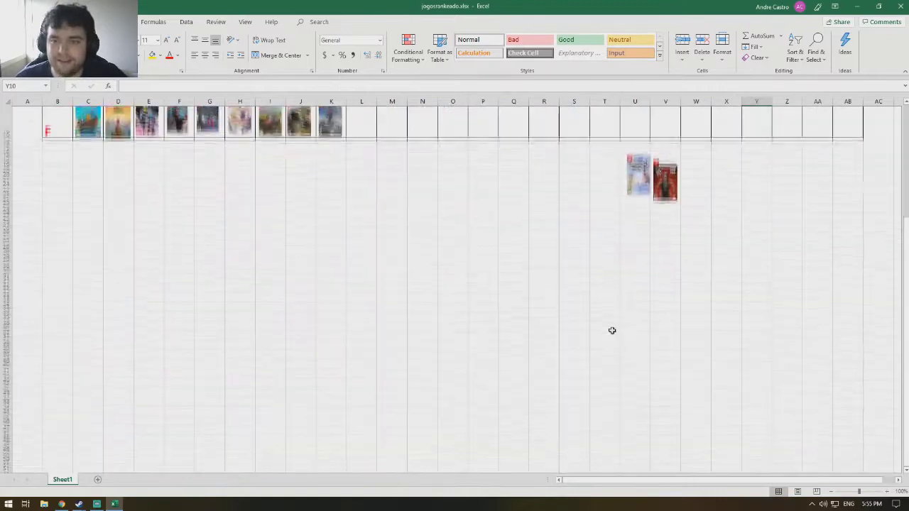
pyautogui.scroll(-1, 613, 341)
pyautogui.moveTo(638, 332); pyautogui.dragTo(619, 136)
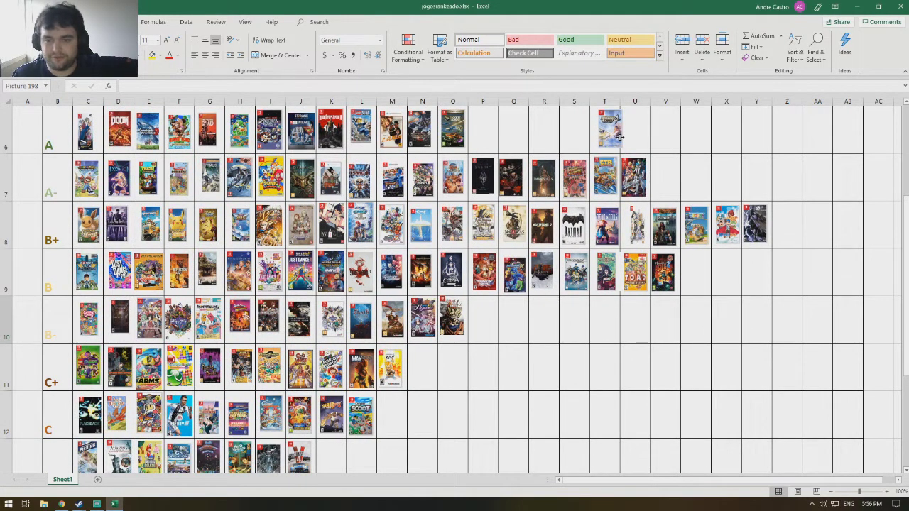
pyautogui.moveTo(619, 136); pyautogui.dragTo(673, 151)
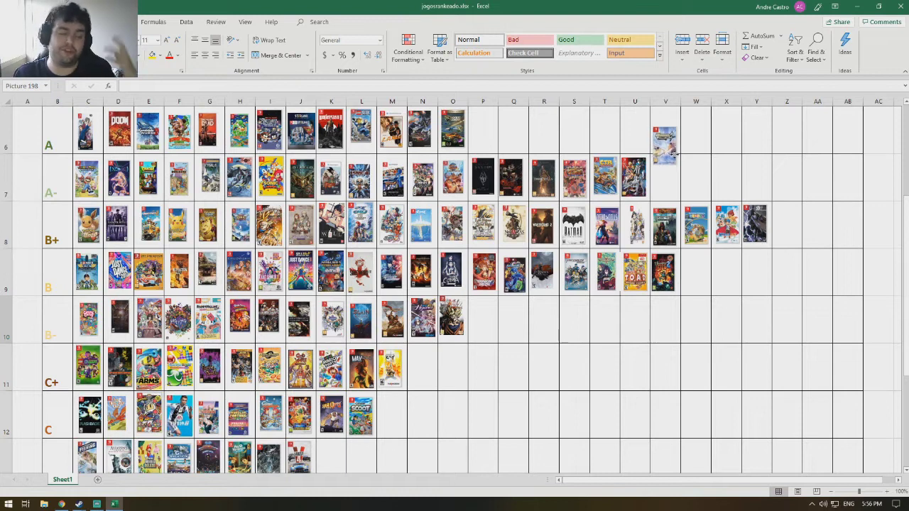
pyautogui.moveTo(673, 151); pyautogui.dragTo(701, 281)
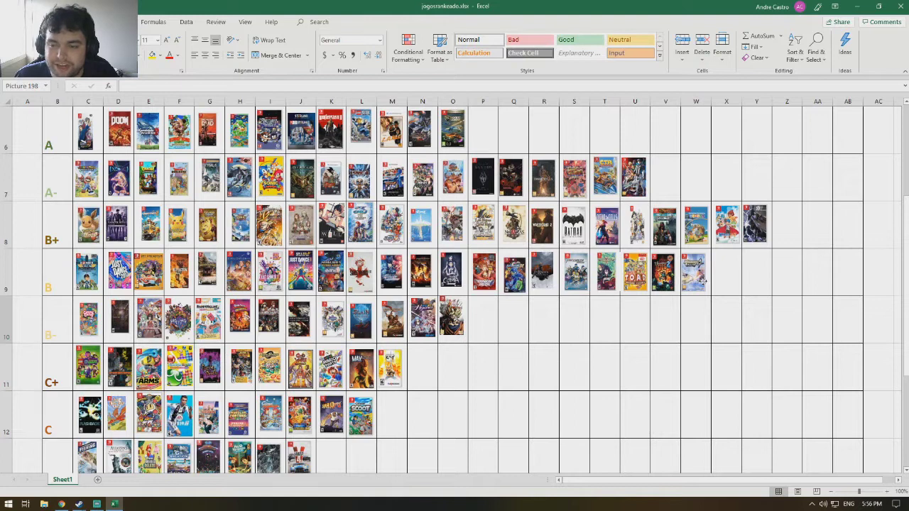
pyautogui.click(880, 315)
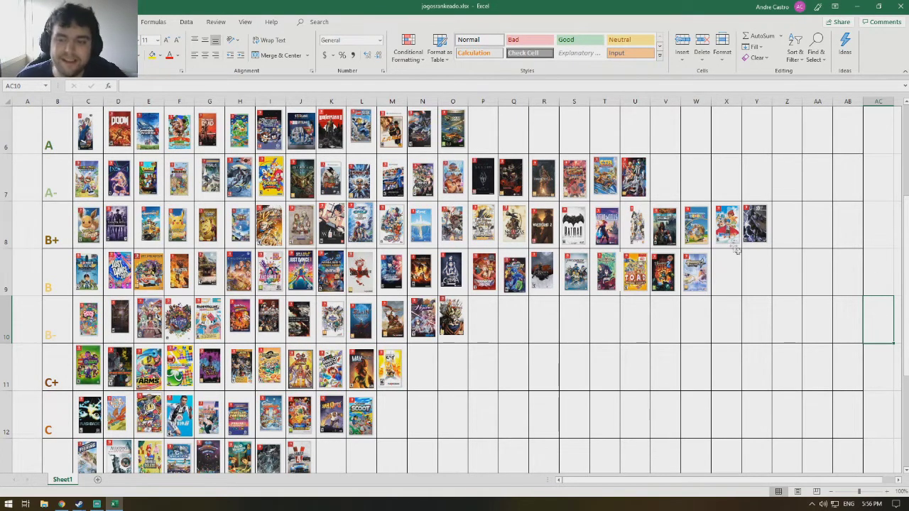
# - Move the red WWE wrestling cover in column V below the table into the F tier at cell L16
pyautogui.scroll(-4, 710, 178)
pyautogui.scroll(1, 697, 195)
pyautogui.click(673, 250)
pyautogui.moveTo(665, 241); pyautogui.dragTo(362, 178)
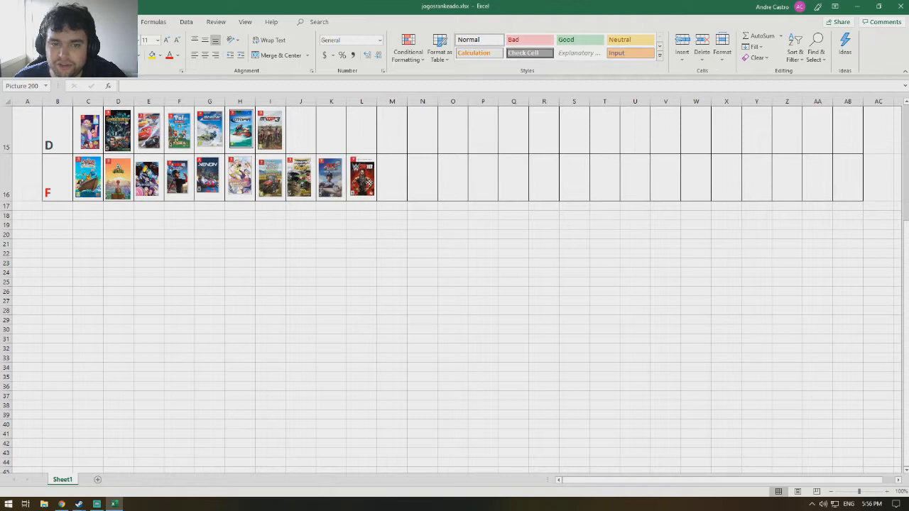
pyautogui.scroll(1, 391, 244)
pyautogui.click(366, 406)
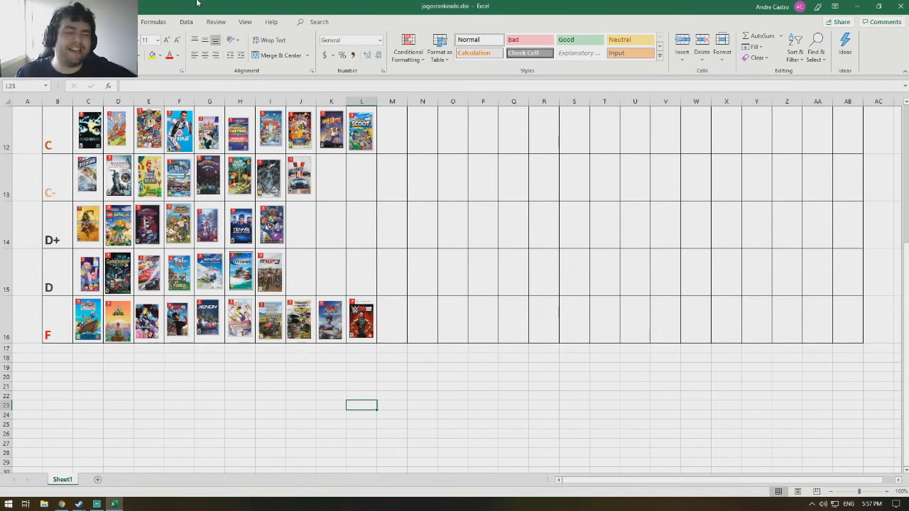
pyautogui.scroll(5, 453, 356)
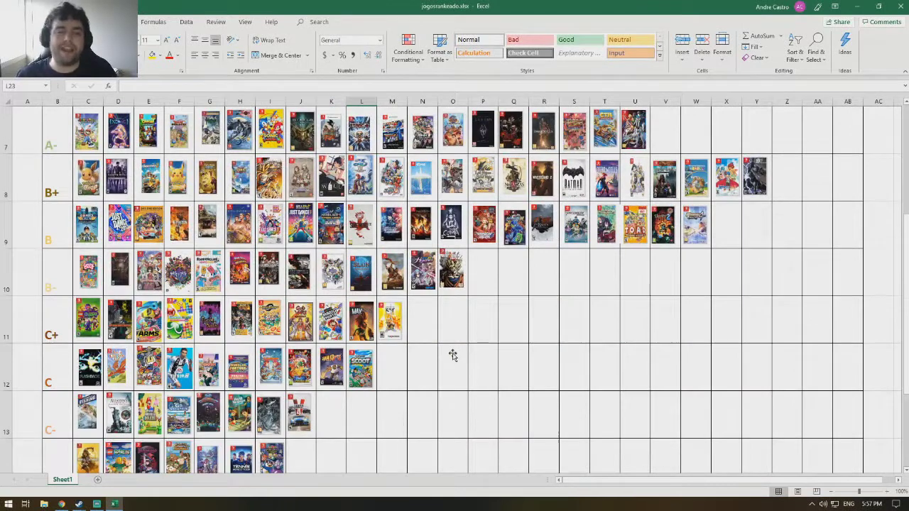
pyautogui.scroll(1, 454, 348)
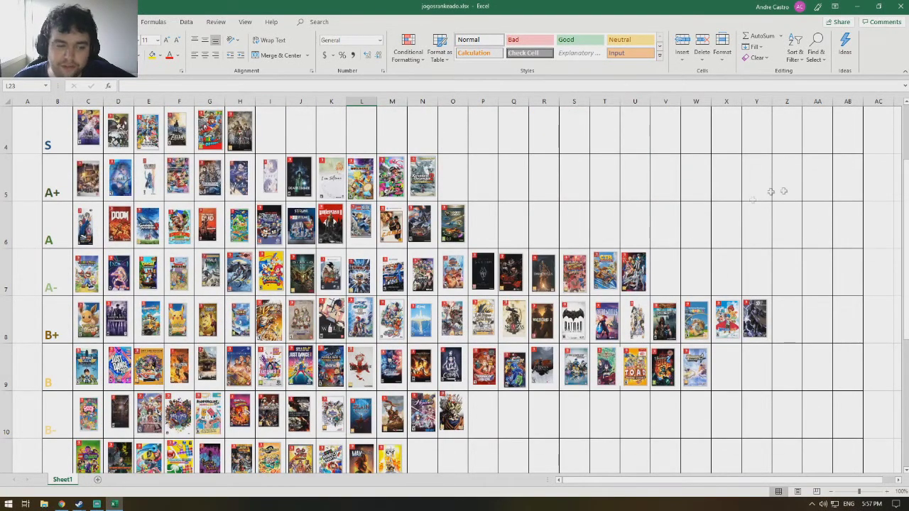
pyautogui.scroll(-1, 719, 284)
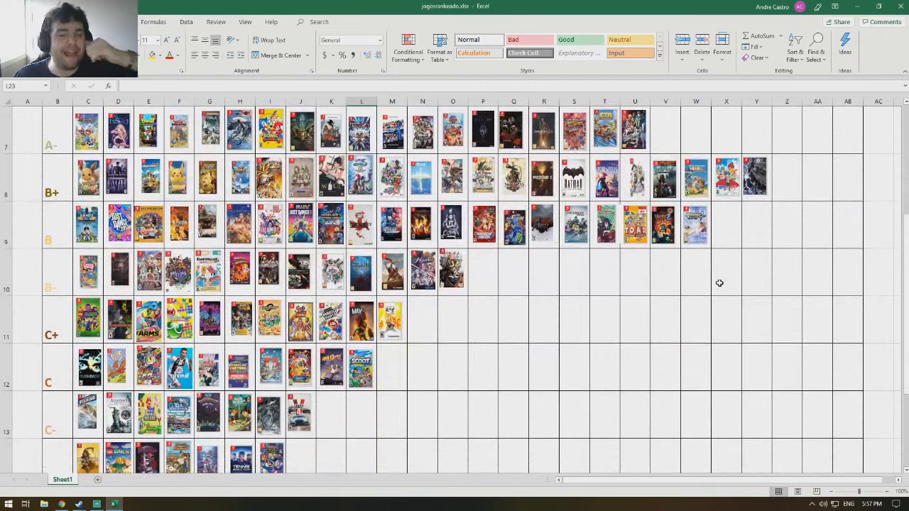
pyautogui.scroll(-1, 719, 283)
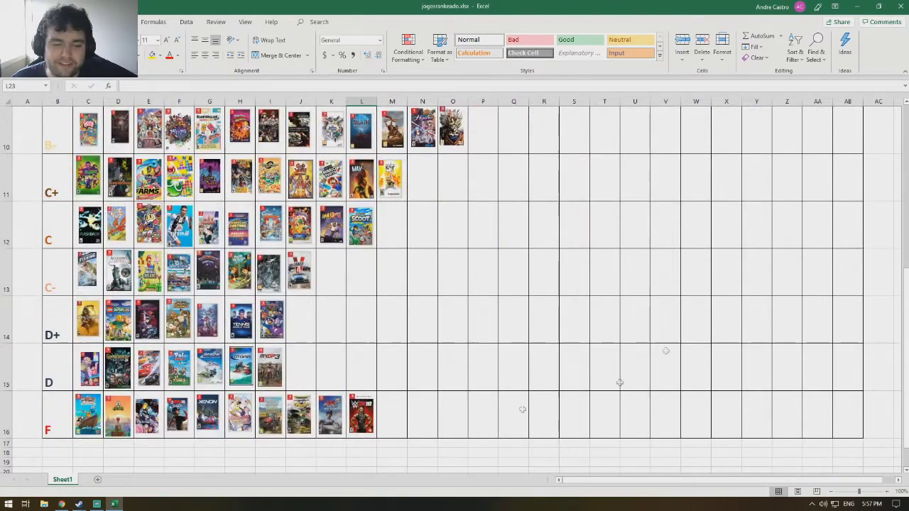
pyautogui.scroll(5, 220, 307)
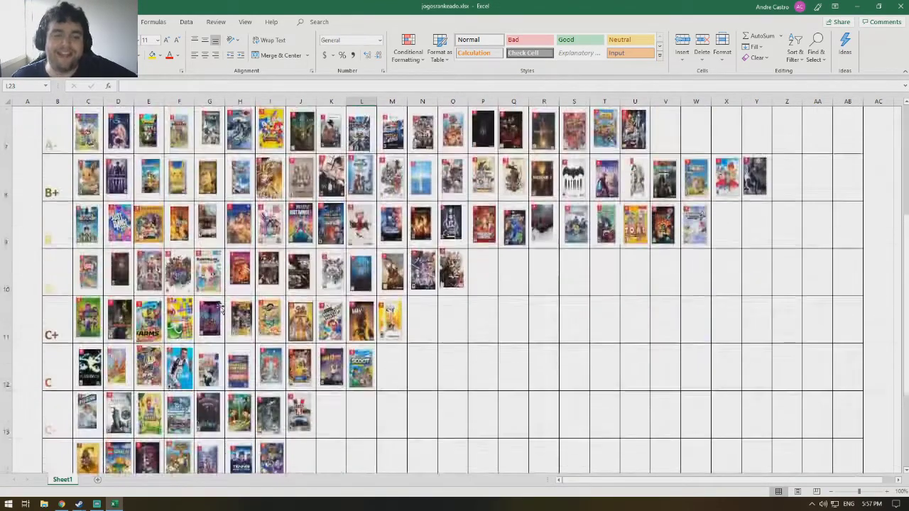